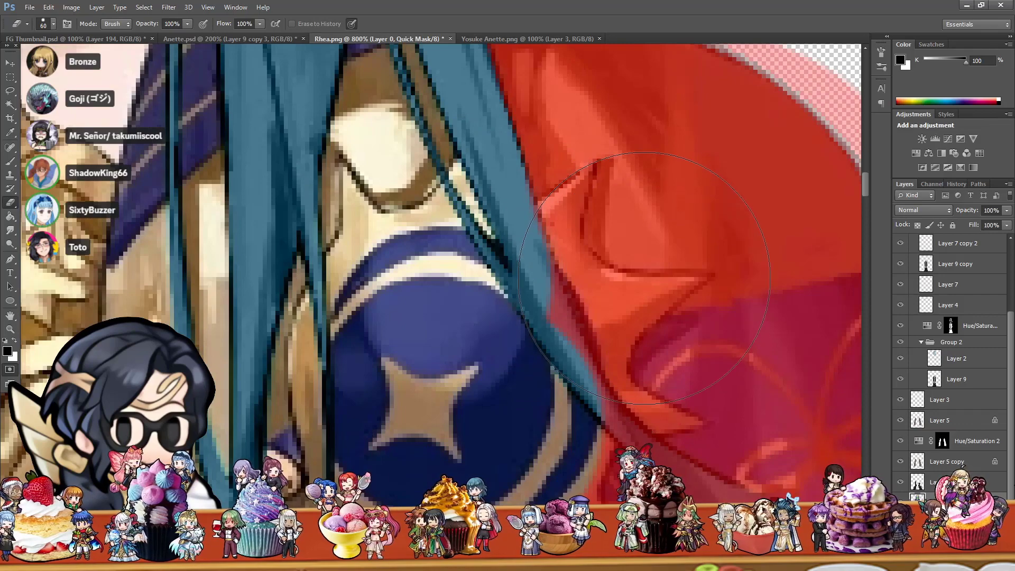
Step: Clear the quick mask over the gold spiked ornament beside the blue orb and repaint it around the upper spikes
click(652, 284)
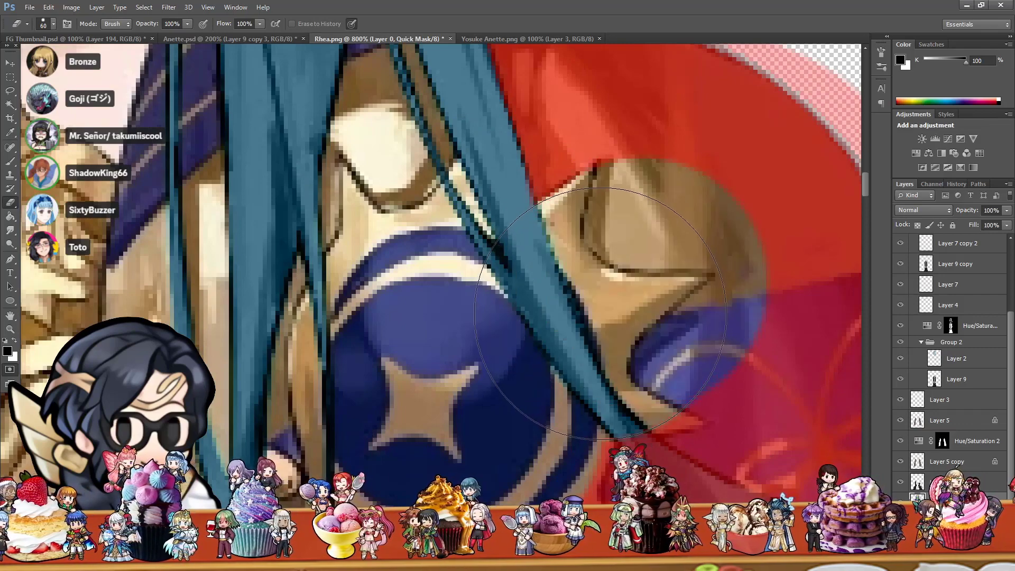
key(b)
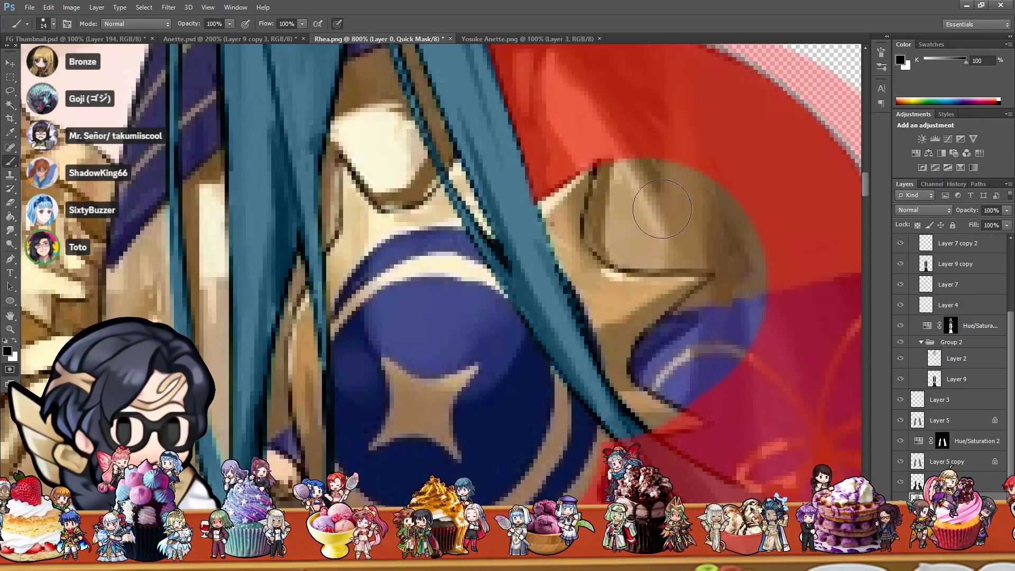
click(614, 228)
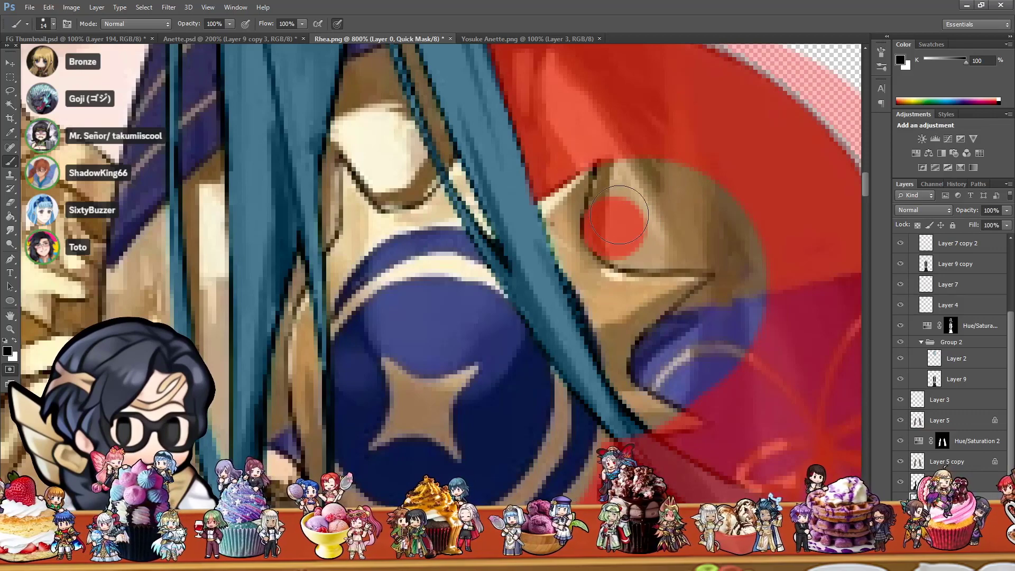
drag(632, 169, 627, 230)
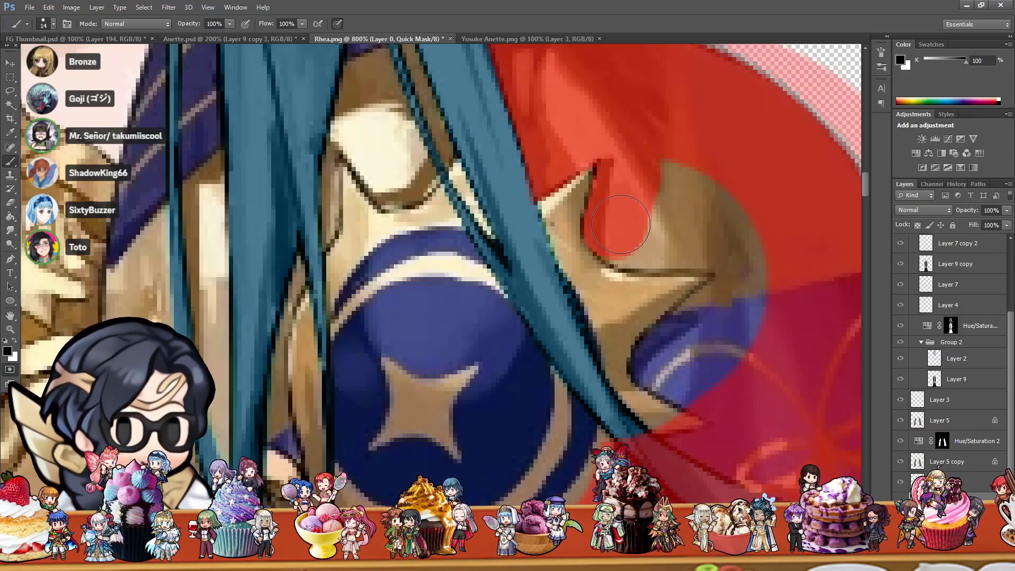
click(629, 241)
mouse_move(713, 239)
mouse_down()
mouse_move(671, 229)
mouse_move(681, 178)
mouse_up()
Step: Repaint the quick mask over the cloak between the ornament's two outer spikes and beyond their tips
scroll(739, 254, down, 2)
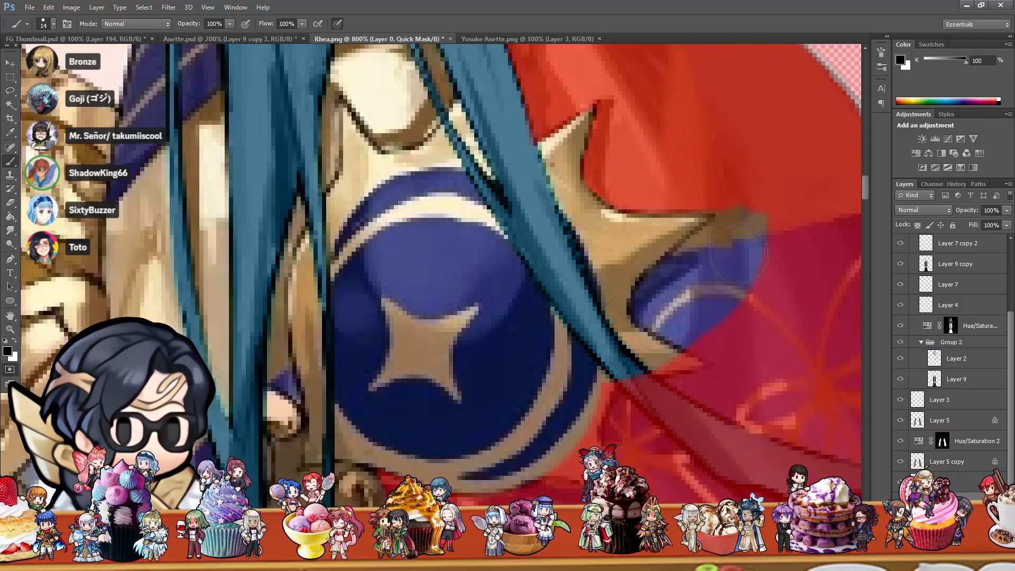
click(662, 304)
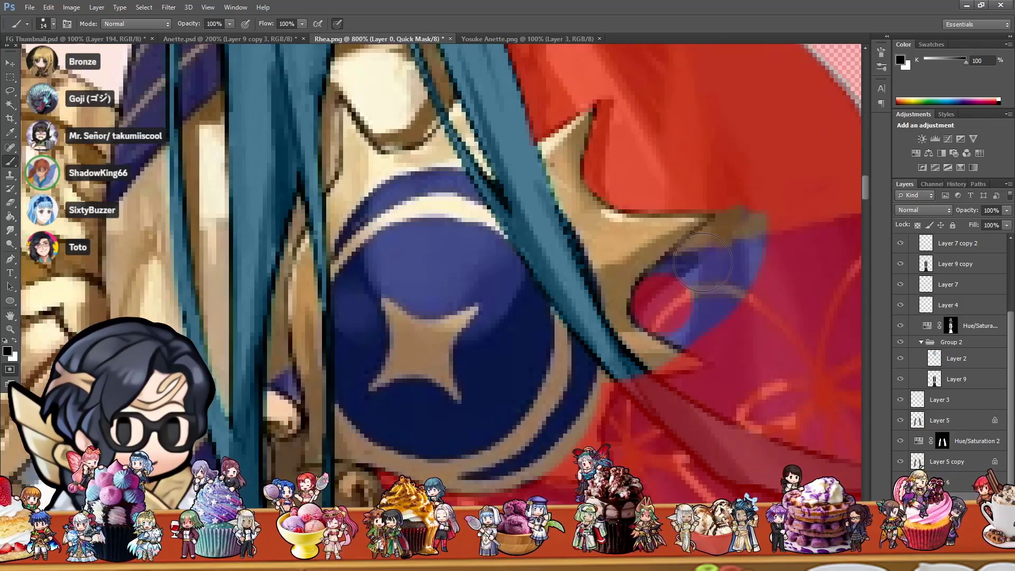
drag(703, 262, 712, 259)
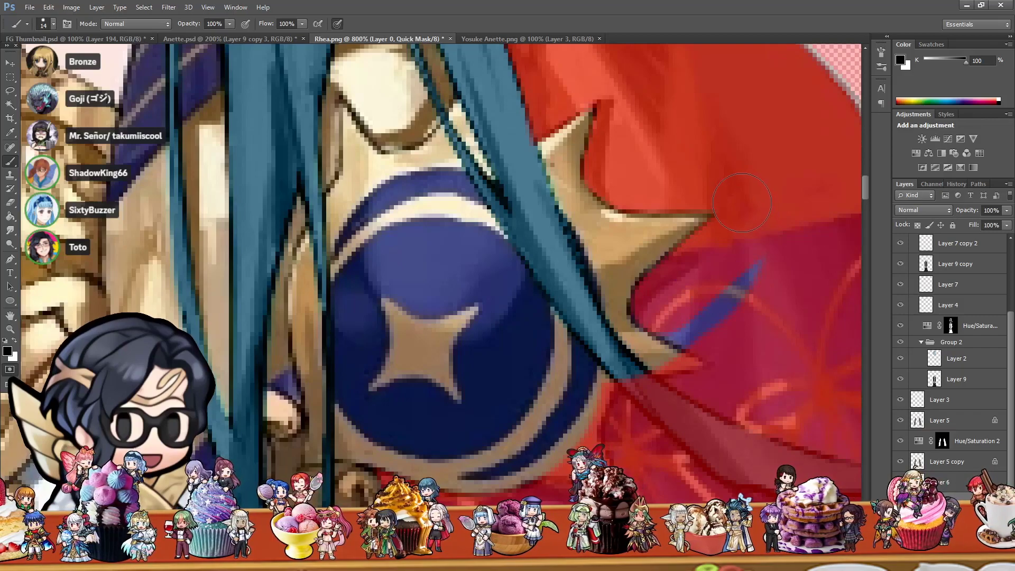
scroll(746, 208, down, 2)
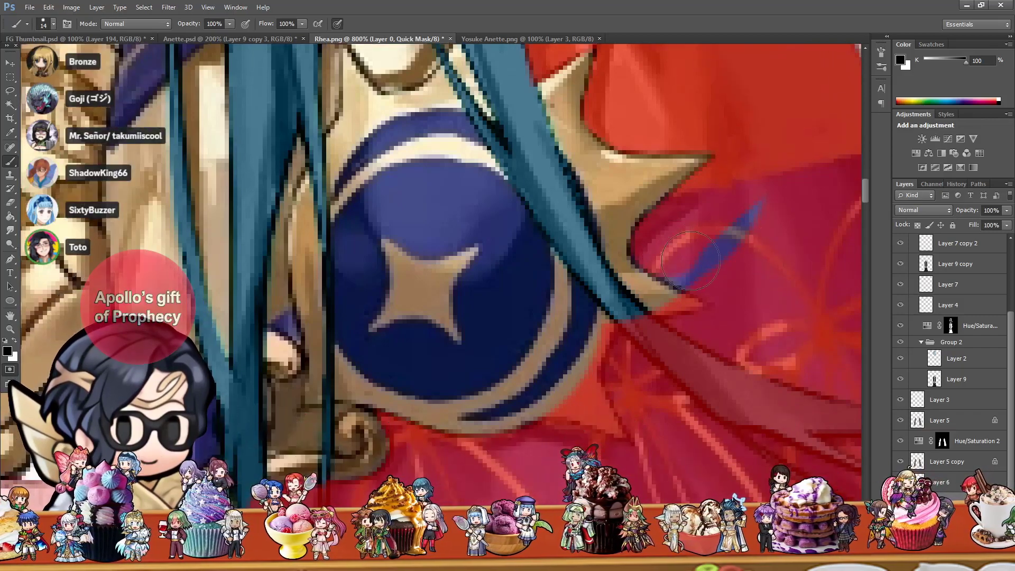
drag(680, 280, 753, 209)
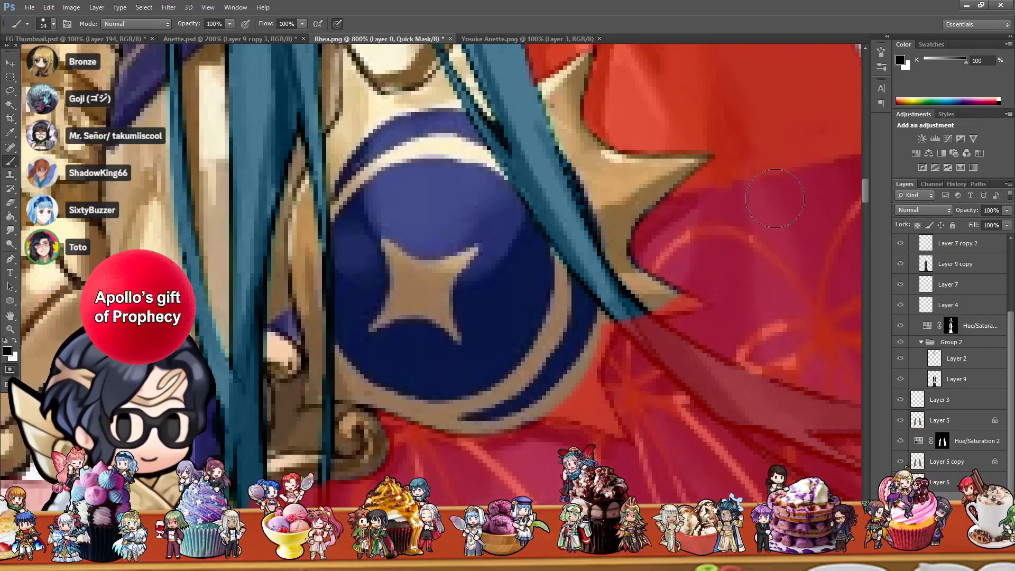
Step: Erase the quick mask from the tip of the ornament's lower outer spike with a 4 px eraser
click(9, 205)
scroll(794, 375, down, 2)
key(bracketleft)
key(bracketleft)
key(bracketleft)
key(bracketleft)
key(bracketleft)
key(bracketleft)
key(bracketleft)
key(bracketleft)
key(bracketleft)
key(bracketleft)
key(bracketleft)
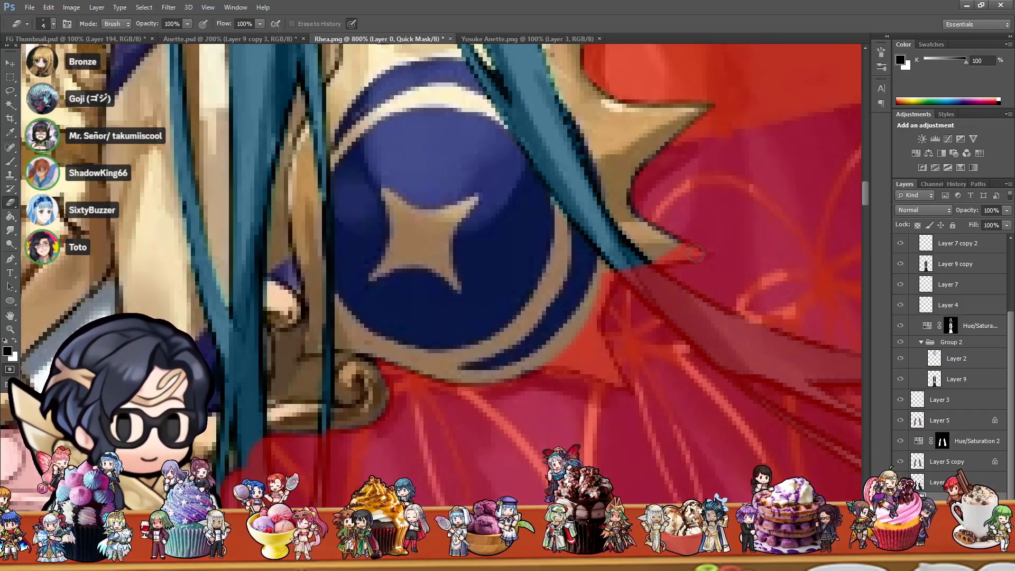
drag(681, 251, 691, 253)
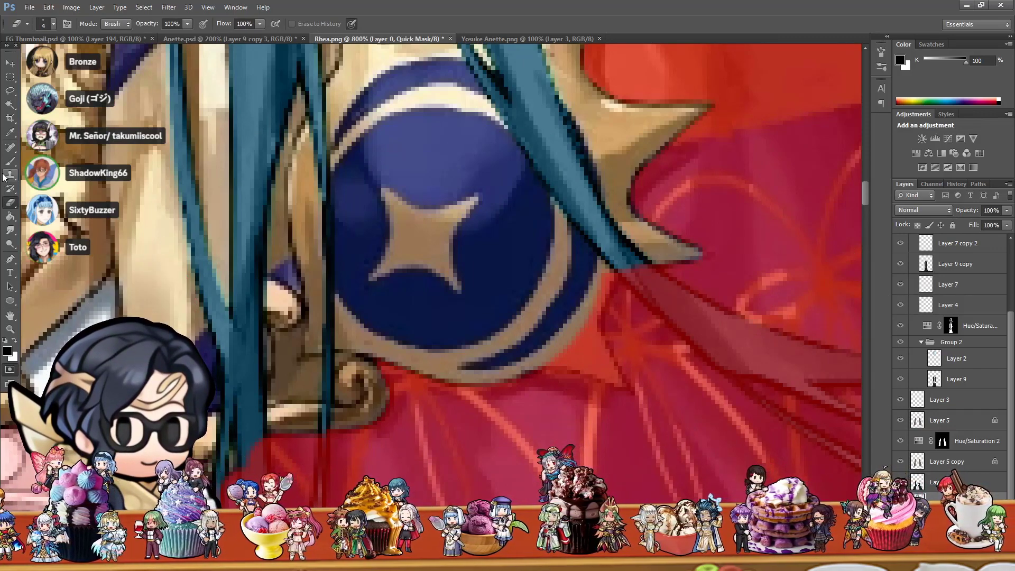
click(10, 162)
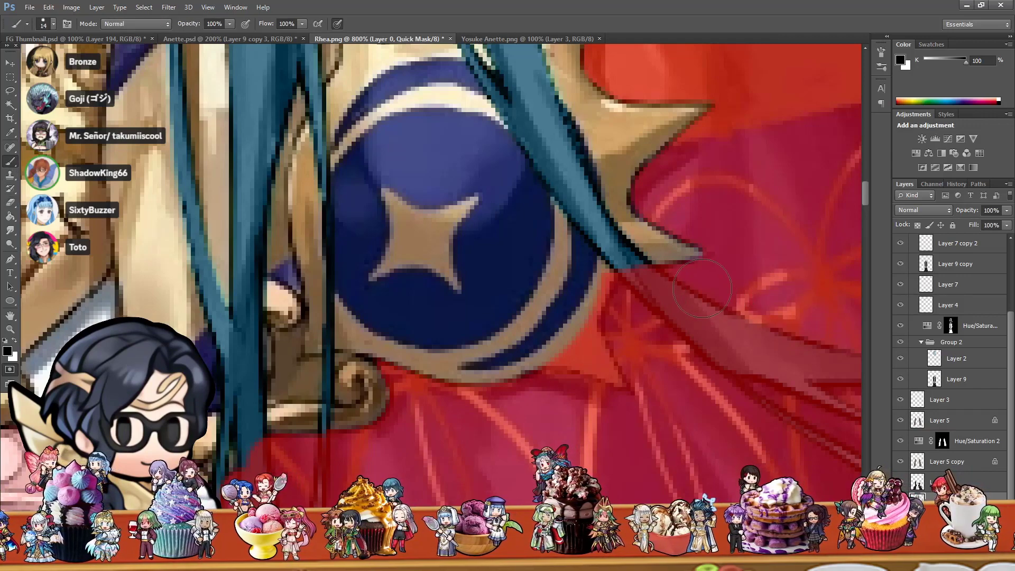
scroll(750, 278, down, 2)
click(10, 202)
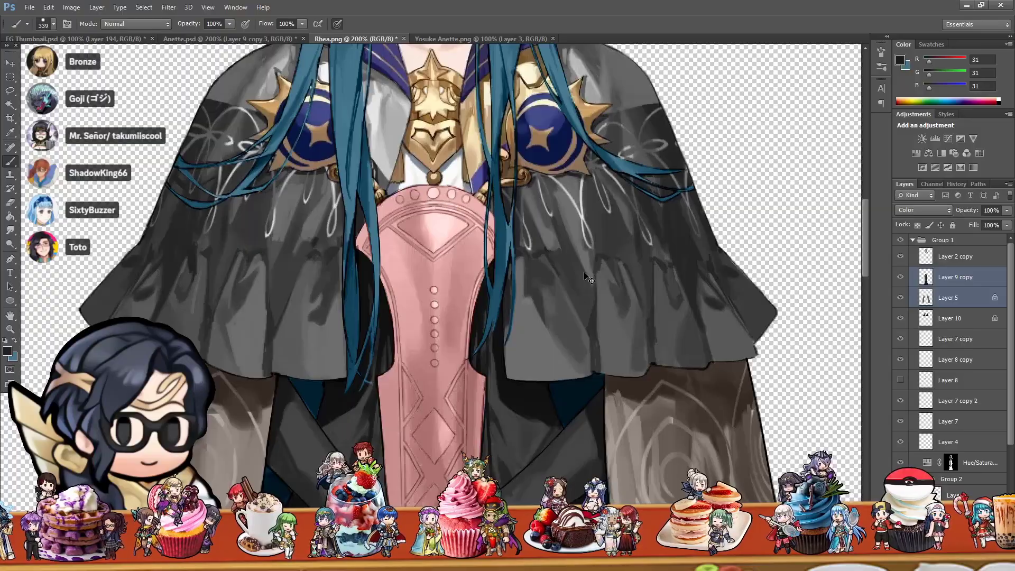
Step: Examine the recoloured cape and robe on the full figure at several zoom levels
scroll(587, 278, down, 5)
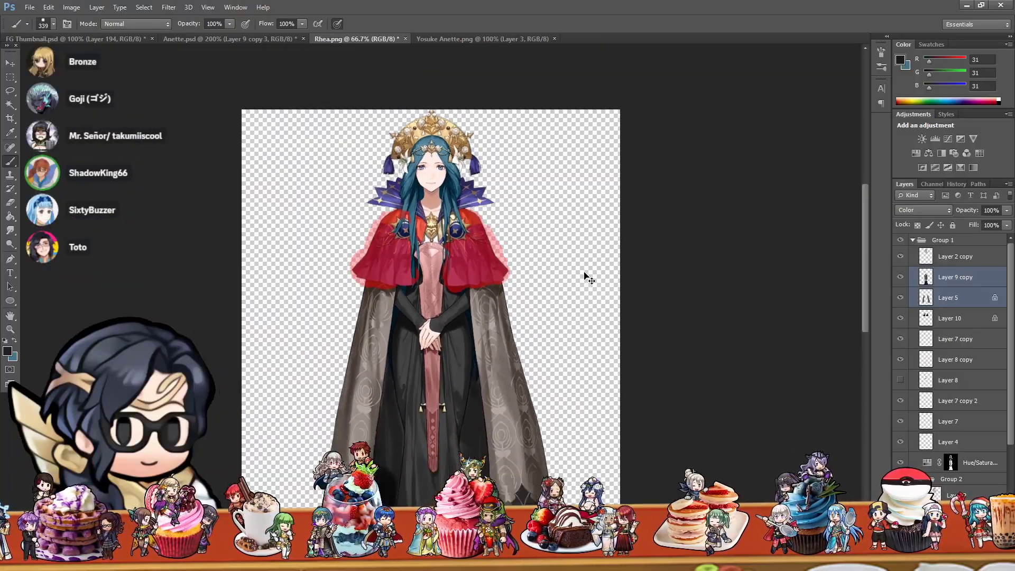
scroll(587, 278, up, 2)
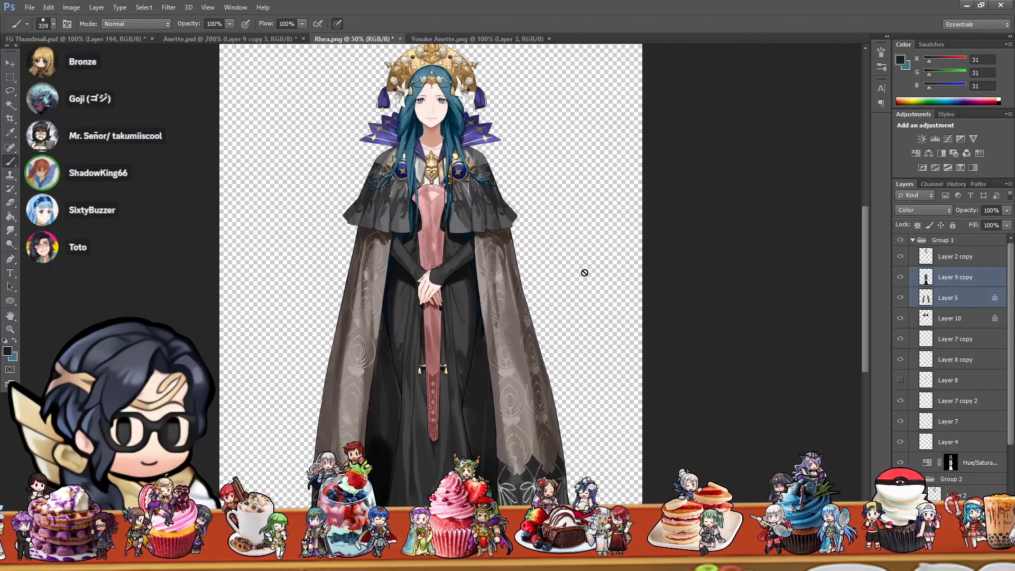
scroll(585, 272, down, 2)
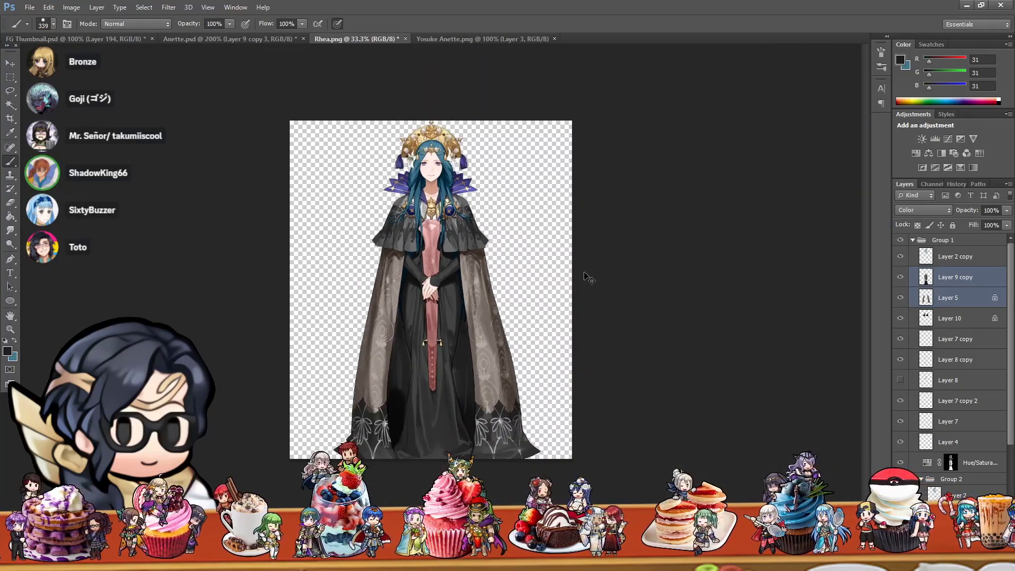
scroll(584, 272, up, 2)
scroll(587, 279, down, 1)
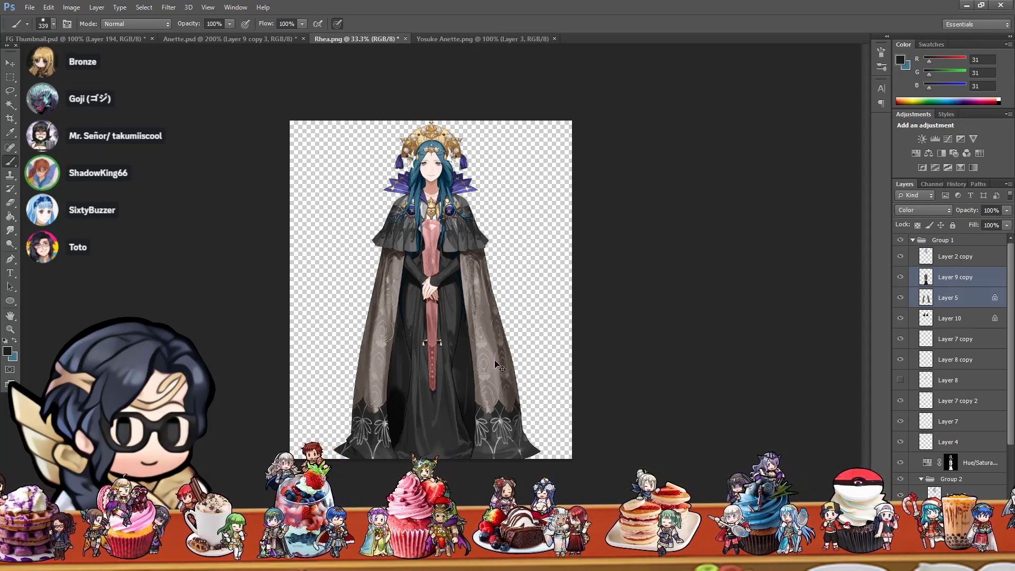
key(ctrl+plus)
key(ctrl+plus)
scroll(493, 361, up, 2)
Step: Paste the armoured teal-haired reference character beside the robed figure and bring both heads into view for comparison
scroll(963, 462, down, 3)
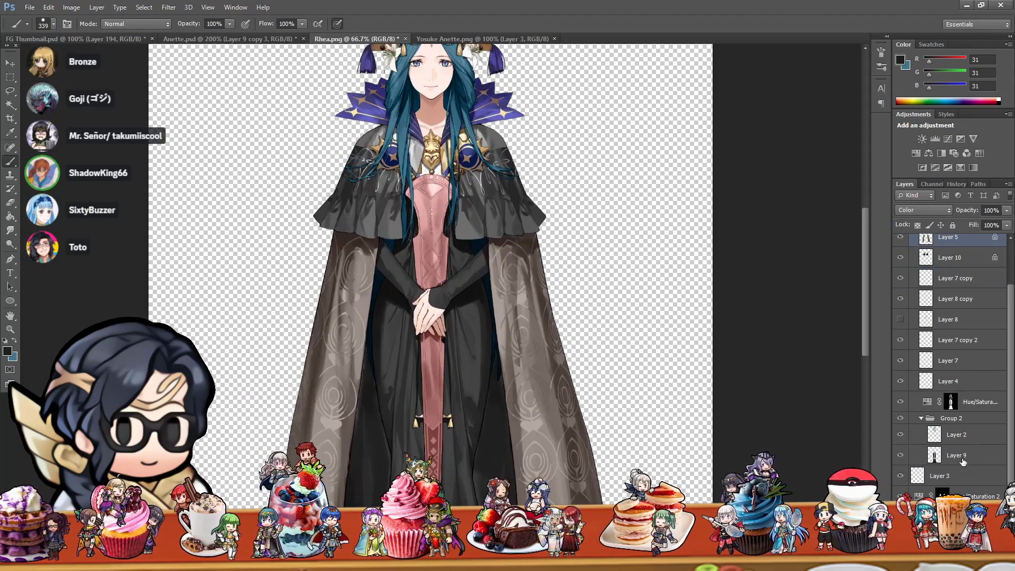
scroll(962, 461, down, 3)
key(ctrl+v)
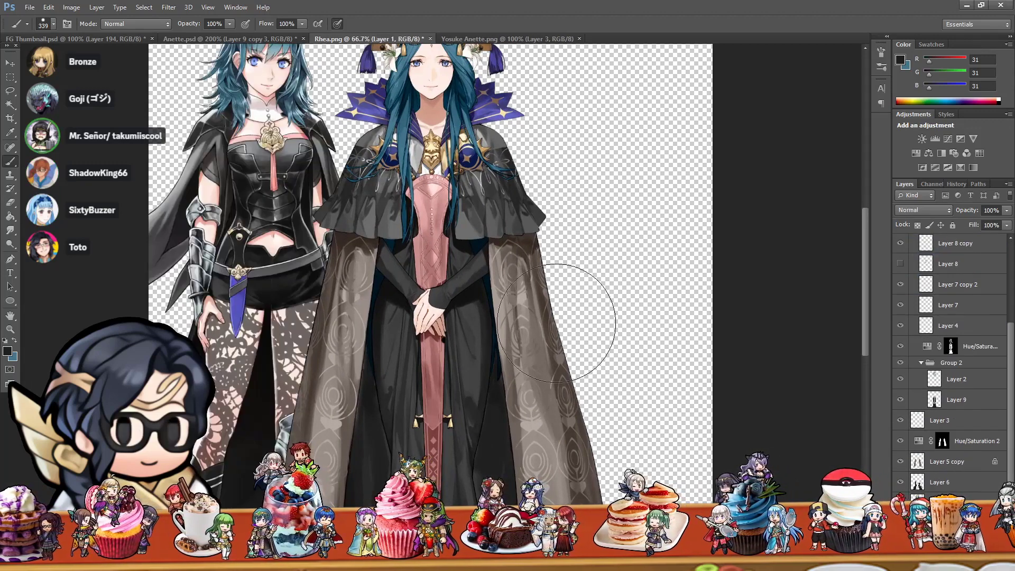
scroll(353, 254, up, 3)
key(ctrl+plus)
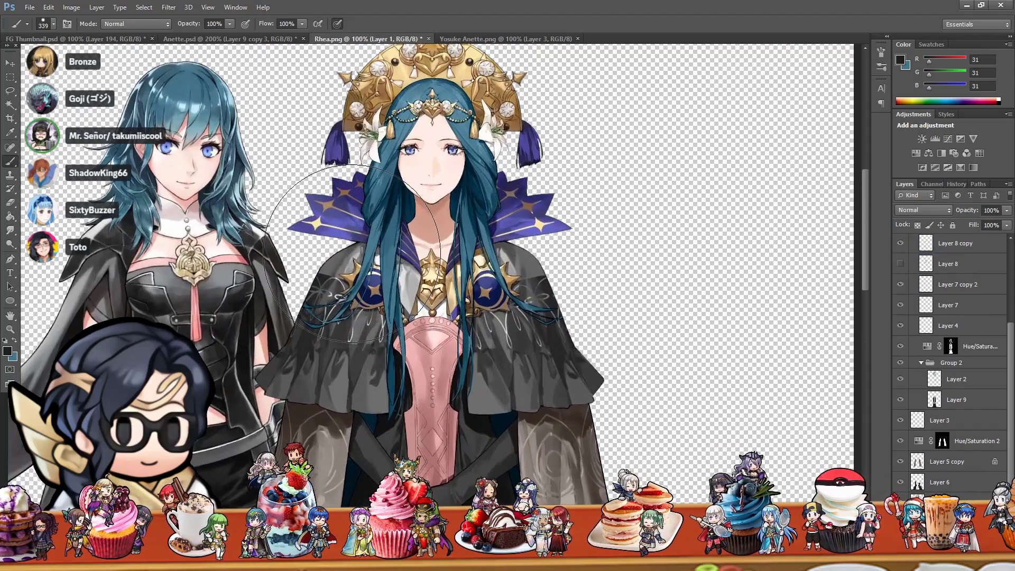
scroll(352, 254, up, 2)
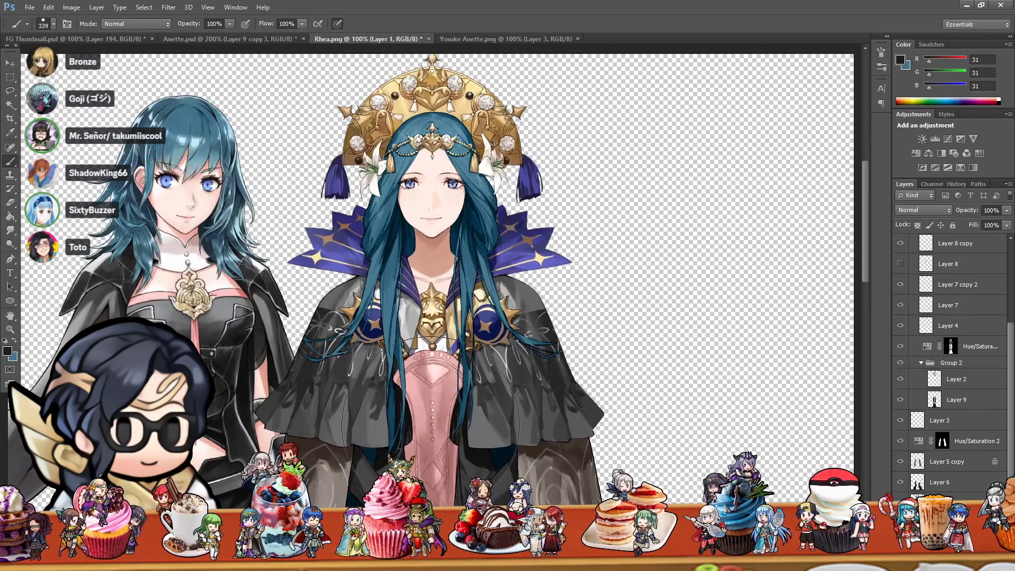
scroll(443, 243, left, 3)
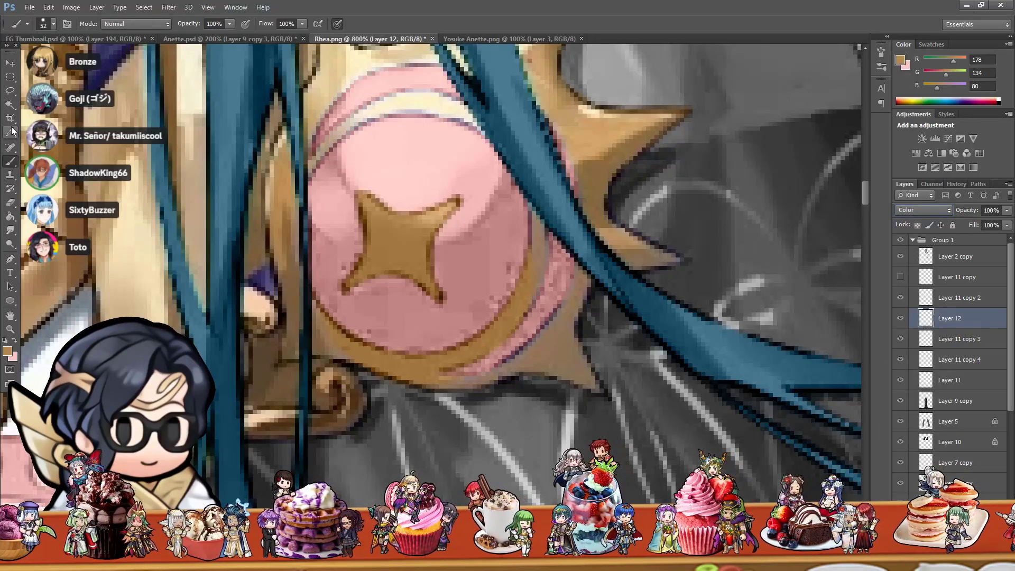
Step: Sample the brown (143, 113, 84) from the orb's lower rim and recolour the star and rim on Layer 12
key(i)
click(546, 361)
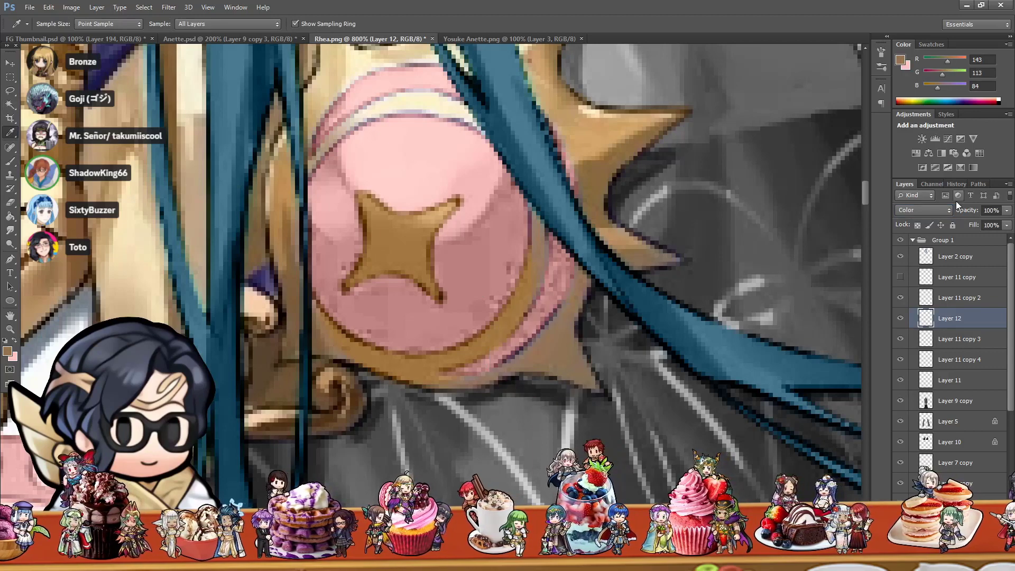
click(8, 168)
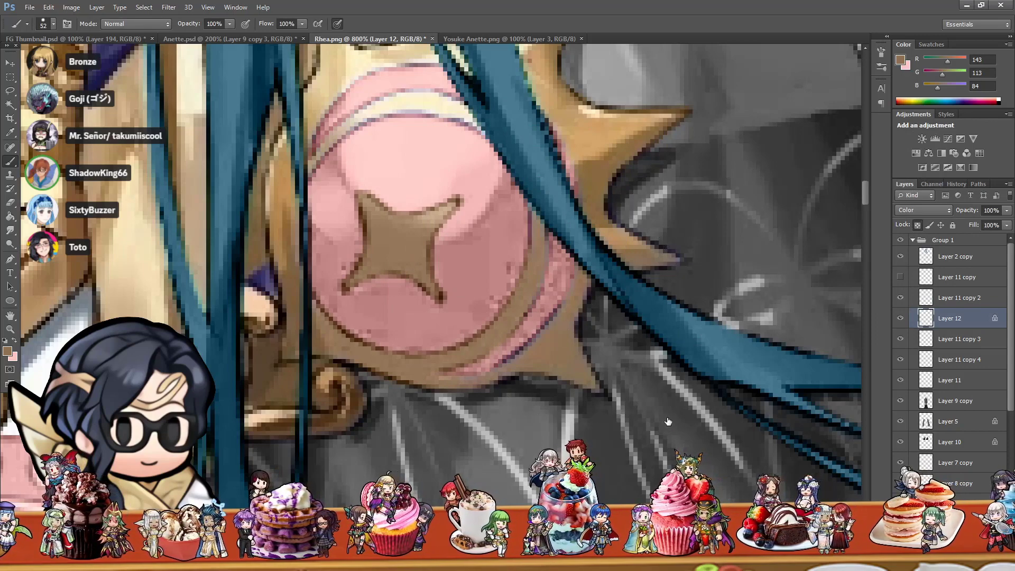
key(bracketleft)
key(bracketleft)
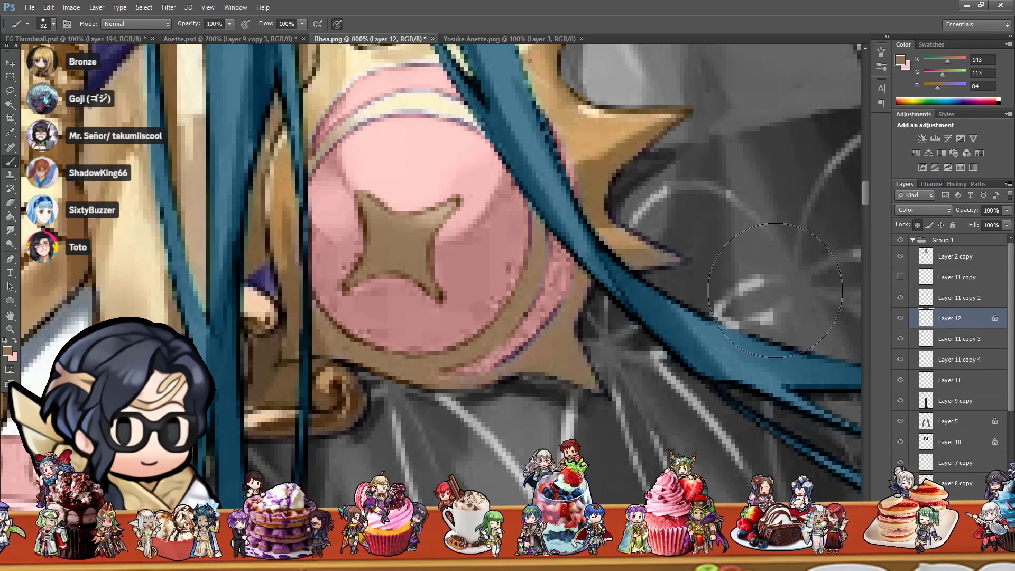
Step: Unlock Layer 12's transparent pixels, extend the brown to the lower spike's edges, and enlarge the eraser to 12 px for cleanup
click(917, 225)
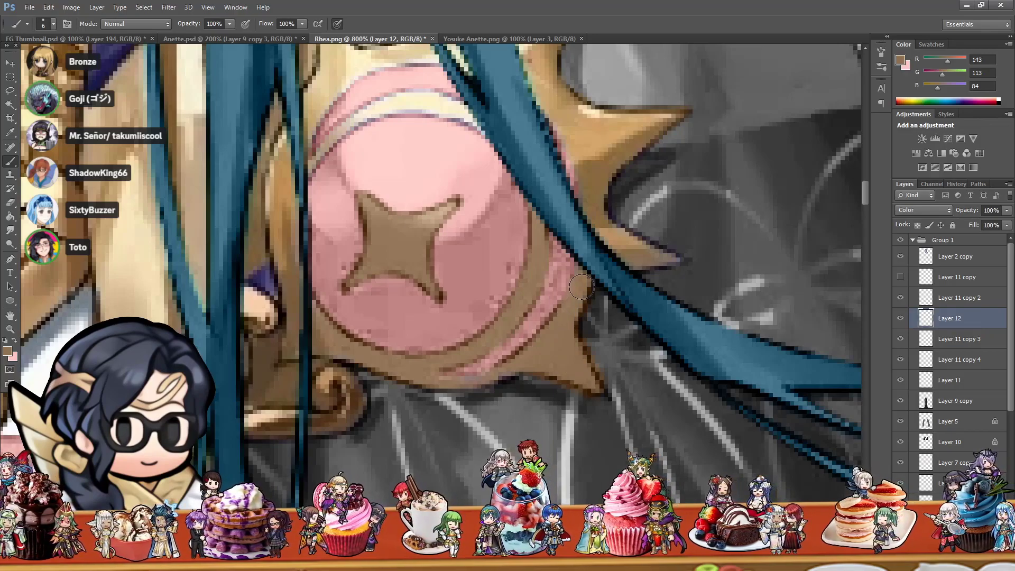
key(e)
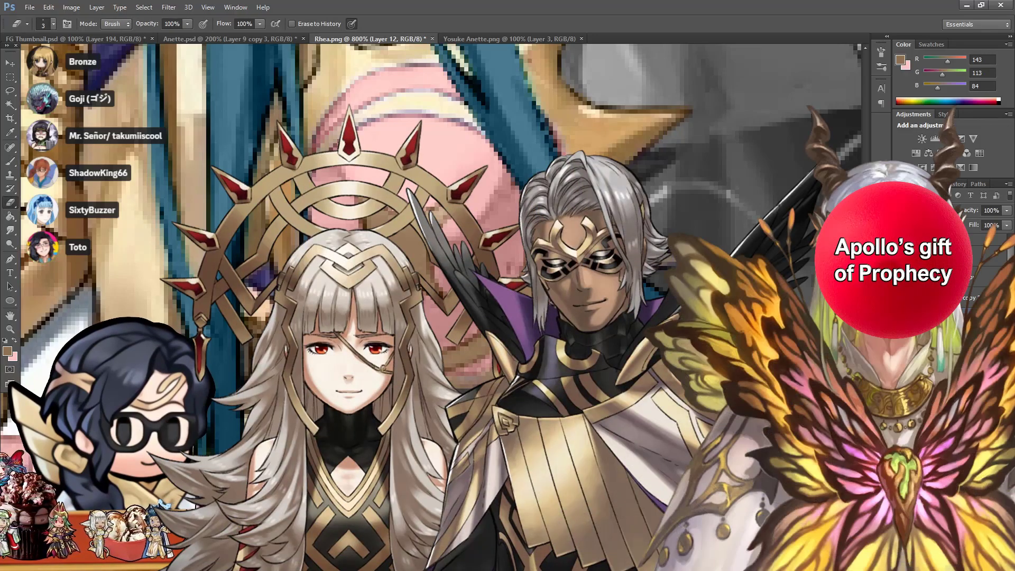
key(bracketright)
key(bracketright)
key(bracketright)
key(bracketright)
key(bracketright)
key(bracketright)
key(bracketright)
key(bracketright)
key(bracketright)
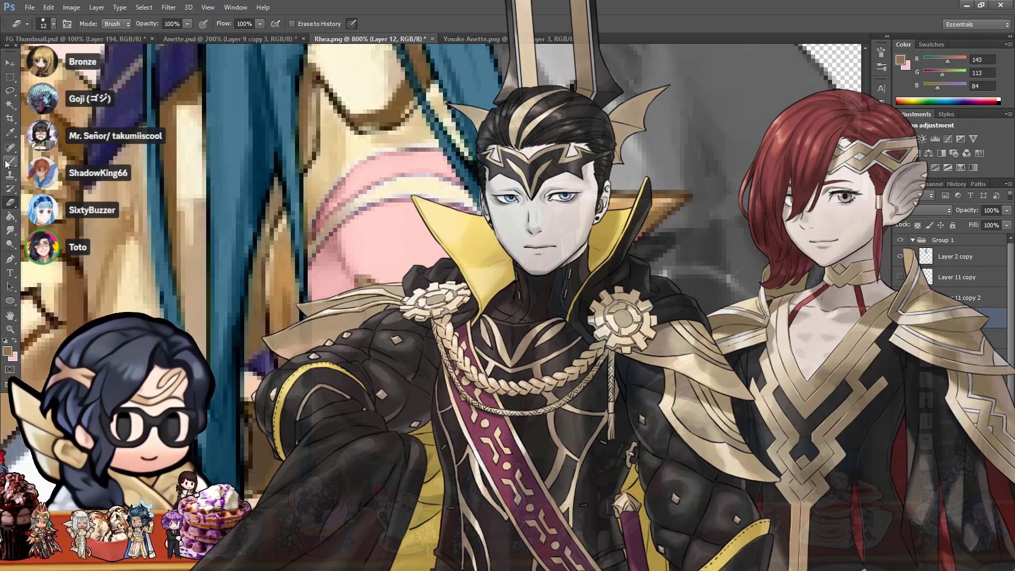
Step: Set up a 28 px brush for recolouring the crescent band across the upper part of the orb
key(b)
key(bracketright)
key(bracketright)
key(bracketright)
key(bracketright)
key(bracketright)
key(bracketright)
key(bracketright)
key(bracketright)
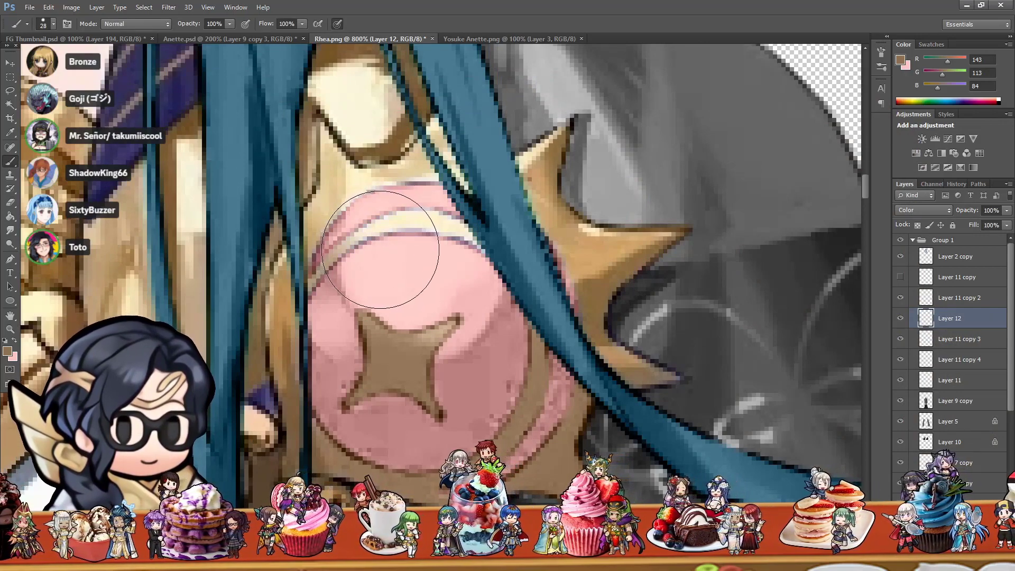
Step: Try recolouring the orb's upper crescent band with the cream (252, 244, 199) sampled from the band itself
click(10, 132)
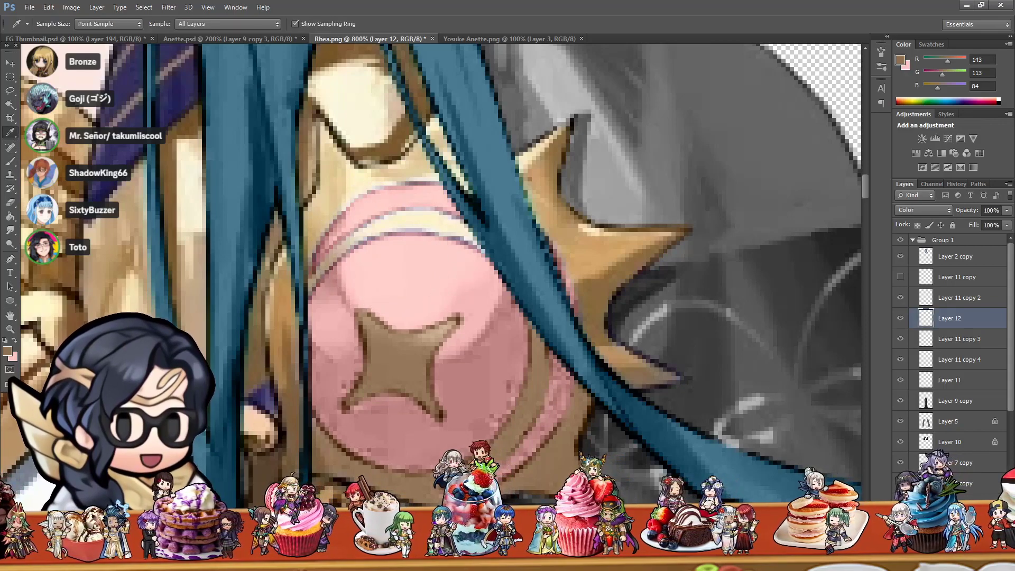
click(418, 215)
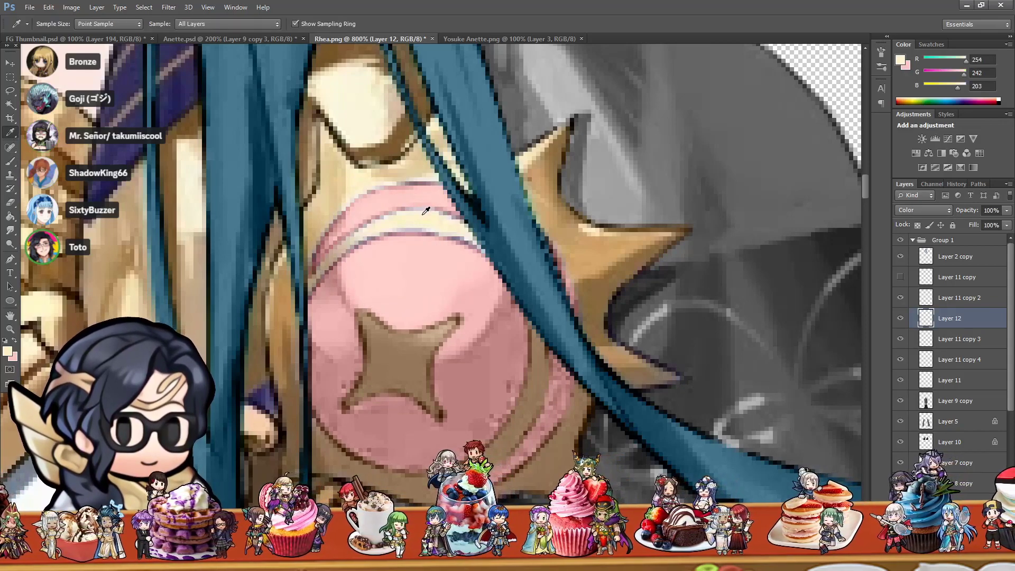
click(422, 219)
key(b)
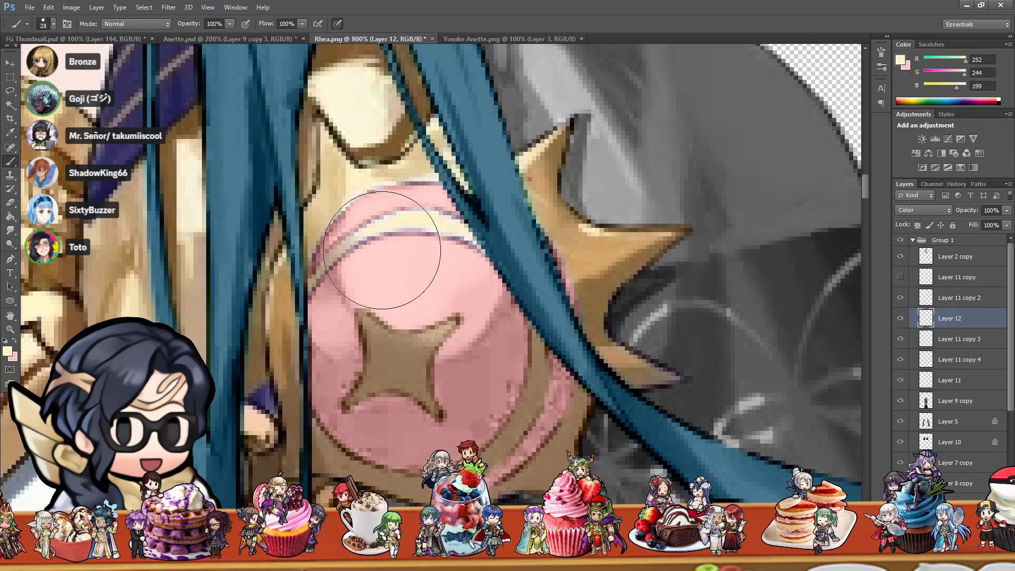
mouse_move(382, 249)
mouse_down()
mouse_move(426, 244)
mouse_move(421, 252)
mouse_up()
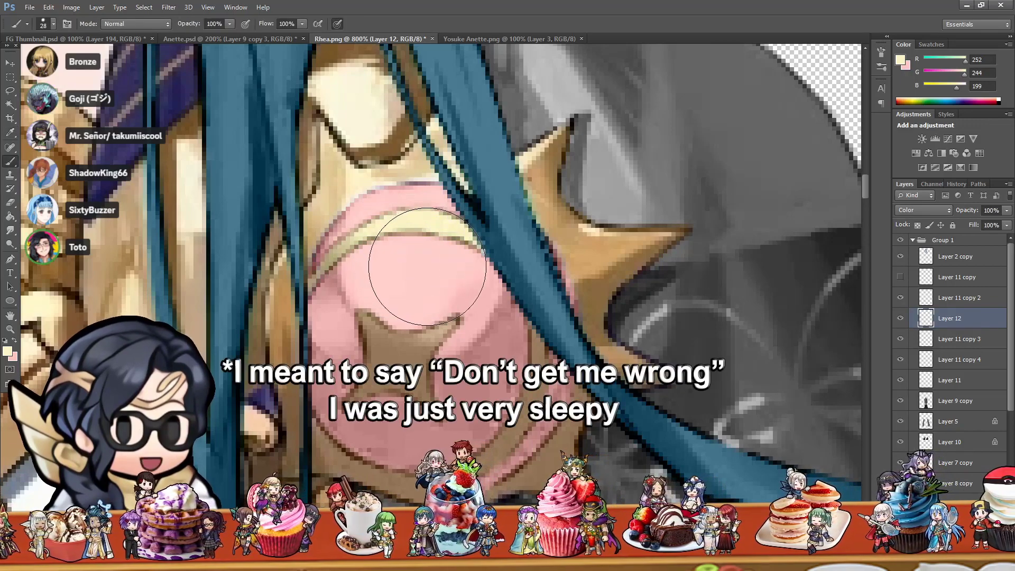
Step: Sample the tan (218, 189, 140) from the gold trim beside the orb and repaint the upper crescent band with it
key(i)
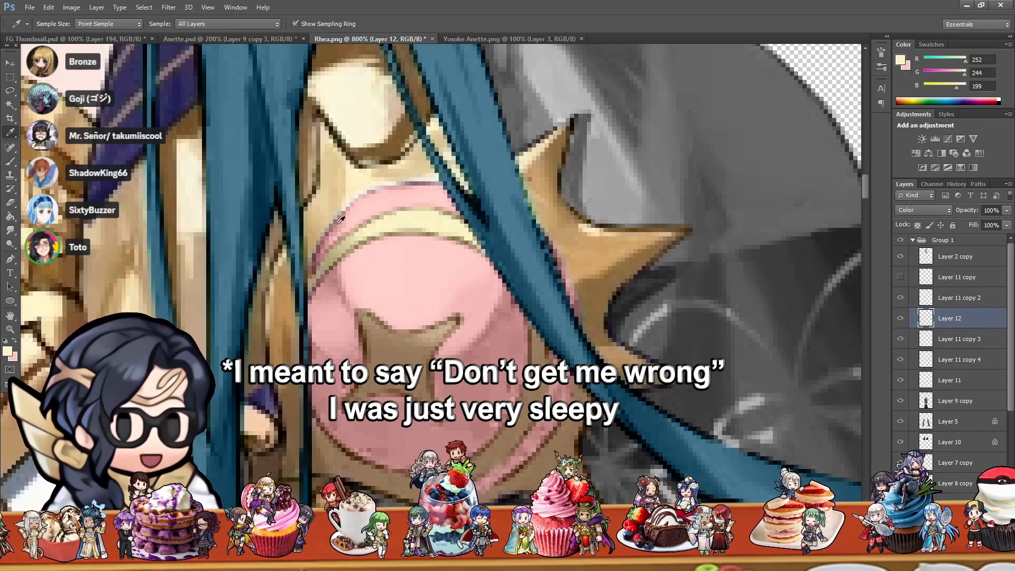
click(293, 220)
key(b)
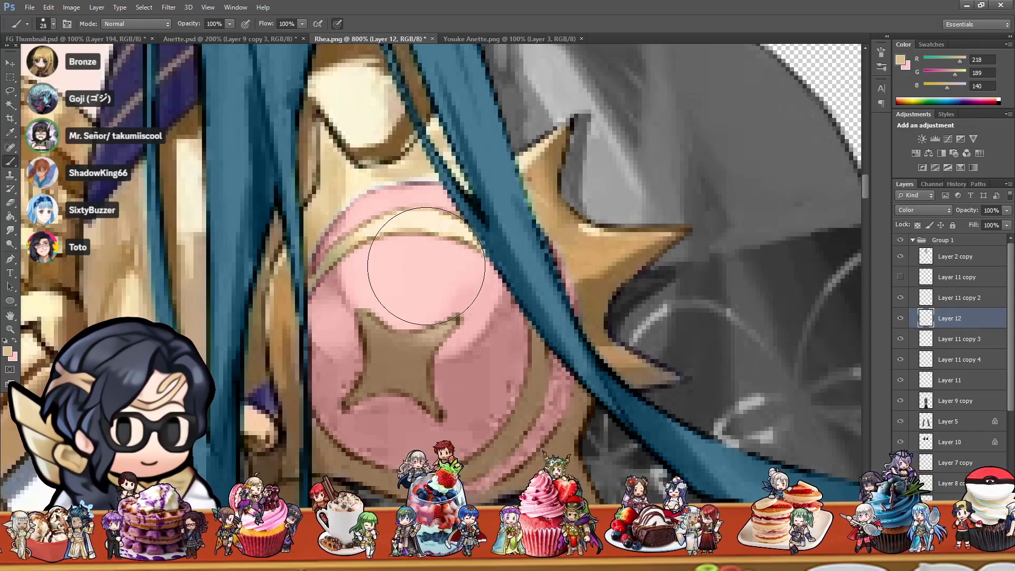
Step: Sample the tan (211, 165, 108) from the spiked trim and paint over its pink edge beside the hair with a 4 px brush
key(bracketleft)
key(bracketleft)
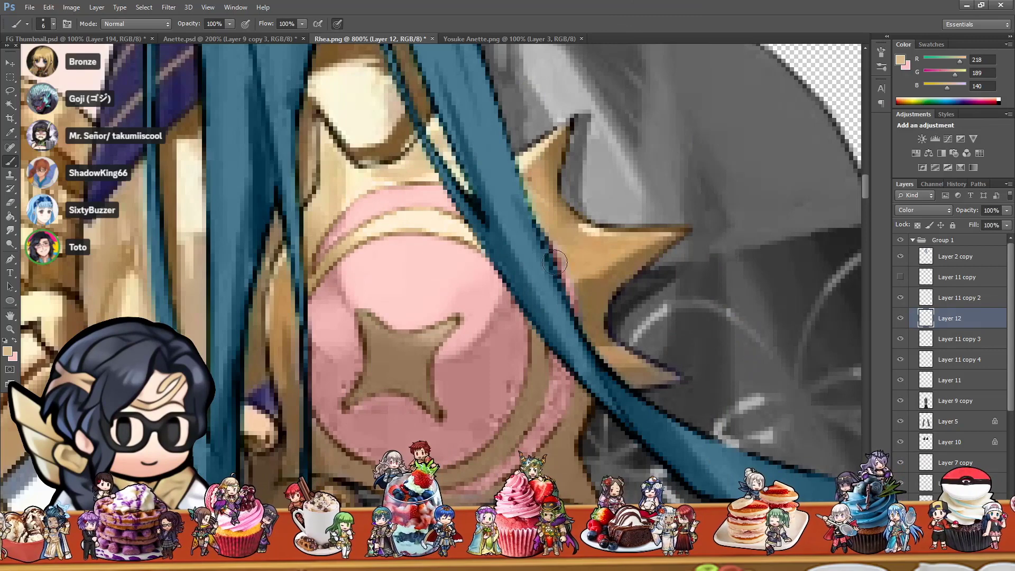
click(10, 133)
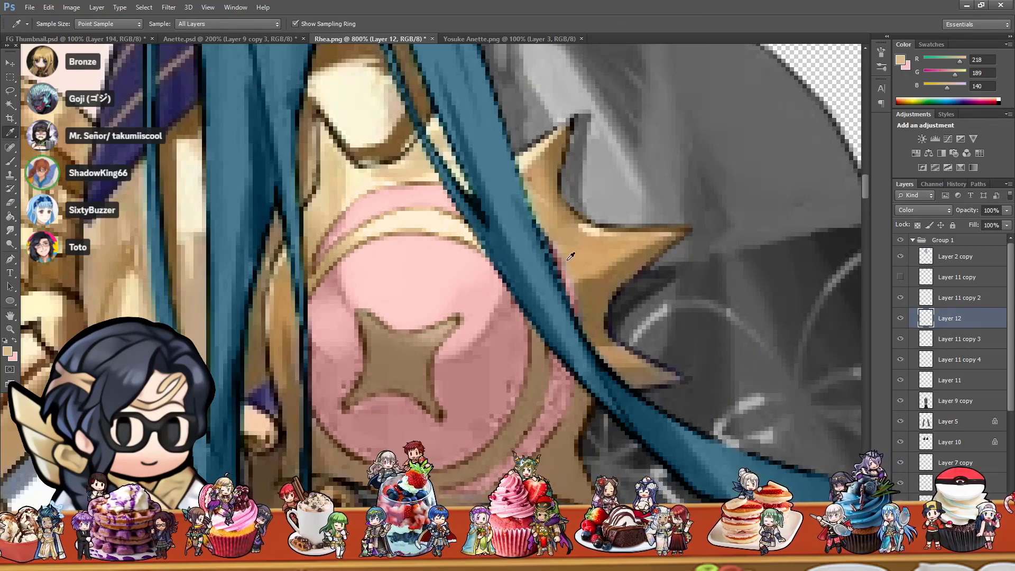
click(10, 161)
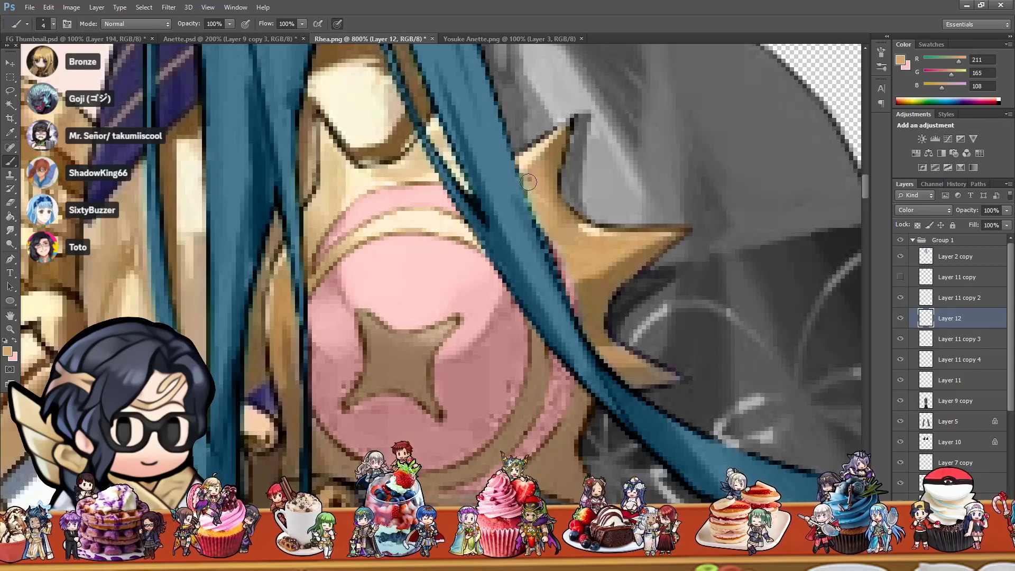
drag(547, 238, 568, 283)
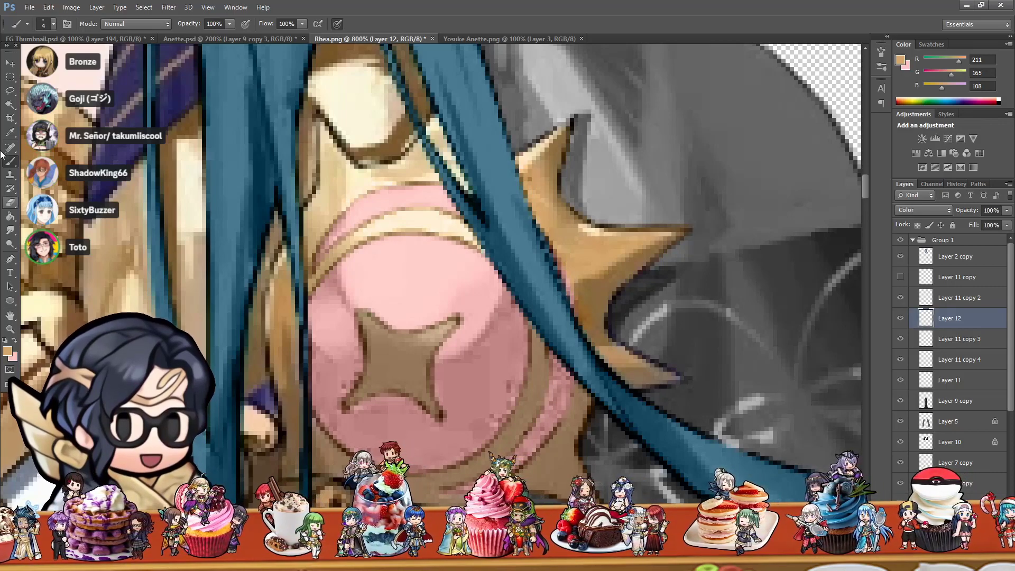
Step: Sample the dark brown (137, 104, 65) from the spiked trim's shading and set up a 26 px brush with Layer 12's transparent pixels locked
key(i)
click(595, 296)
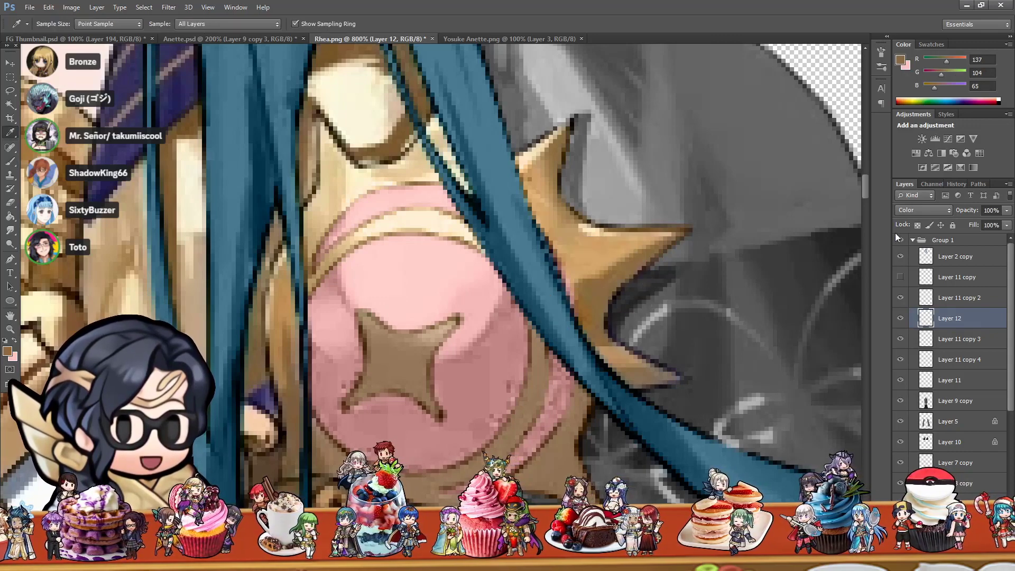
click(917, 226)
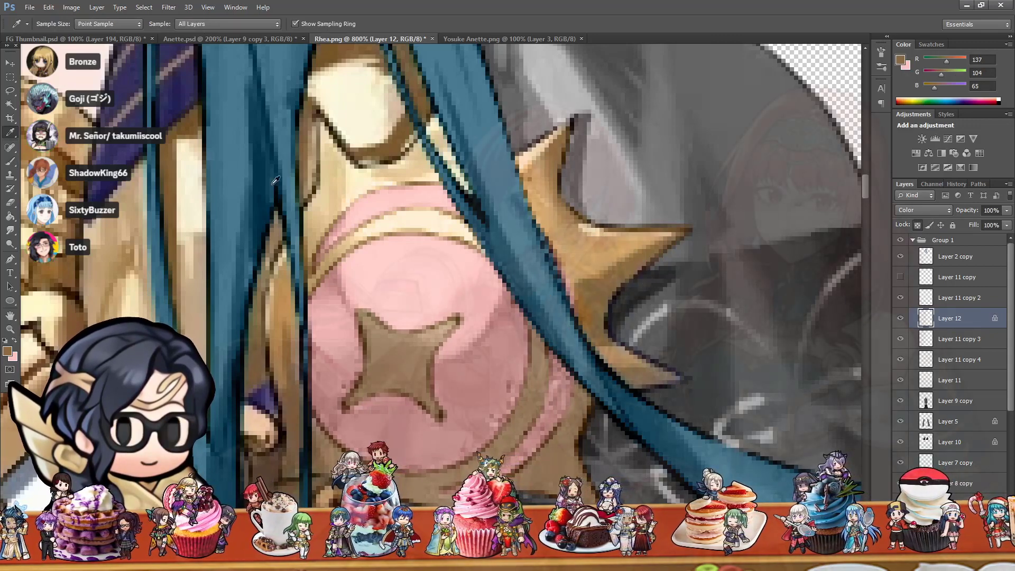
click(9, 164)
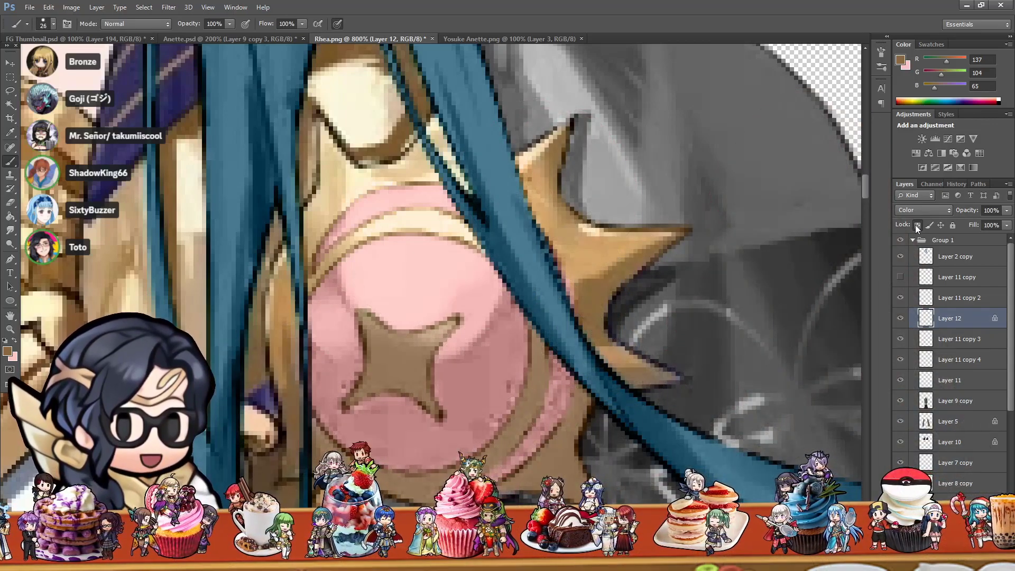
Step: Unlock Layer 12's transparent pixels and cover the lower spike's purple tip with the dark brown using a 4 px brush
click(917, 225)
key(bracketleft)
key(bracketleft)
key(bracketleft)
key(bracketleft)
key(bracketleft)
key(bracketleft)
key(bracketleft)
key(bracketleft)
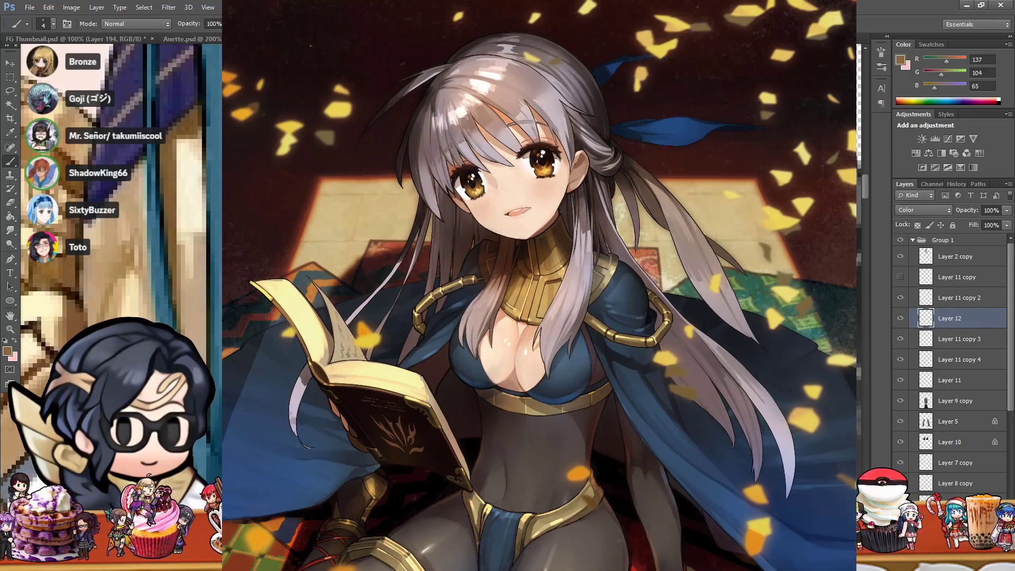
Step: On Layer 11 copy 3, marquee the area beneath the orb ornament and clean up its lower edge with a 12 px eraser
click(11, 203)
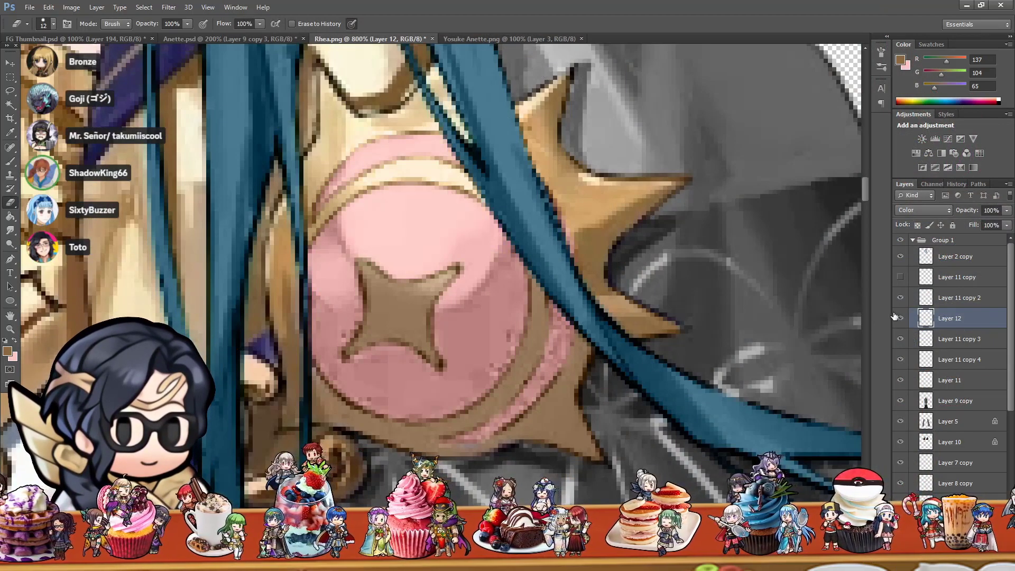
click(895, 341)
click(894, 339)
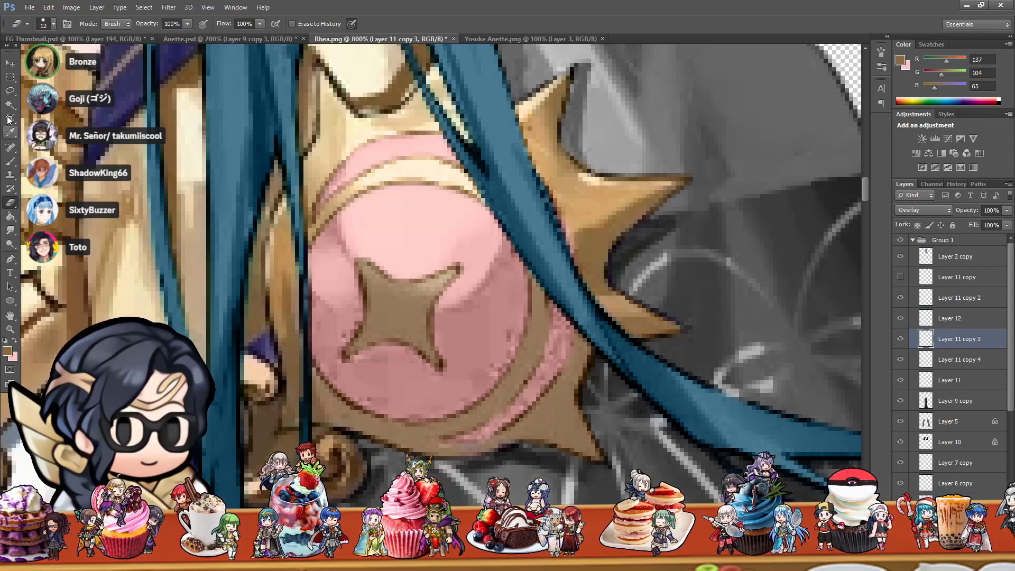
click(10, 77)
scroll(370, 423, down, 3)
mouse_move(368, 456)
mouse_down()
mouse_move(465, 411)
mouse_move(553, 390)
mouse_up()
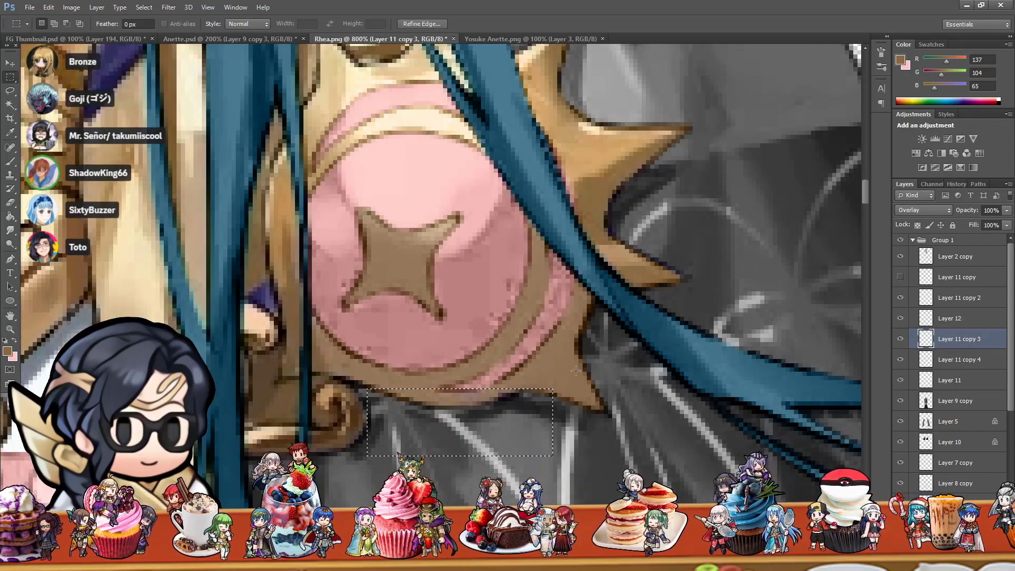
click(10, 204)
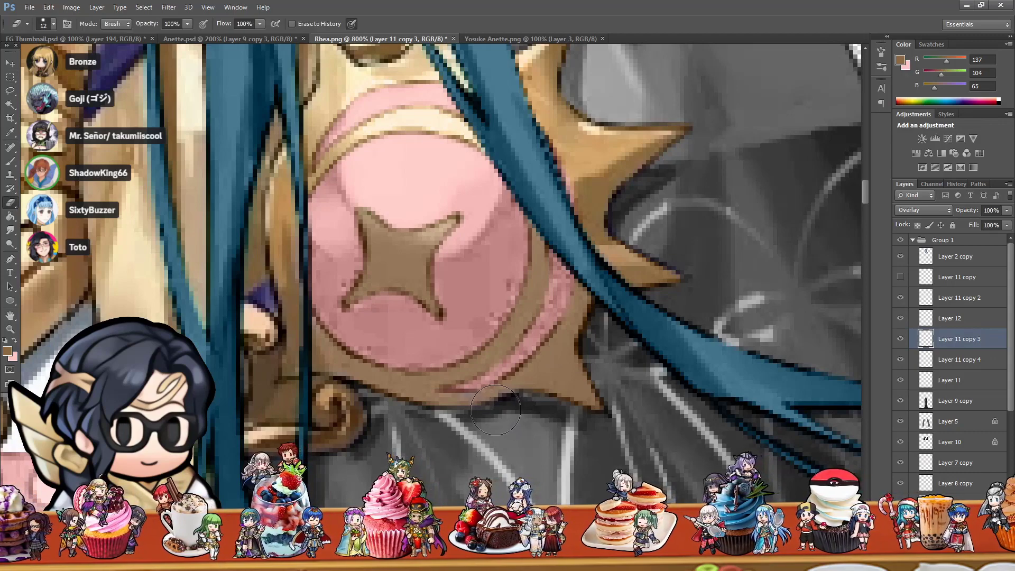
scroll(564, 345, up, 2)
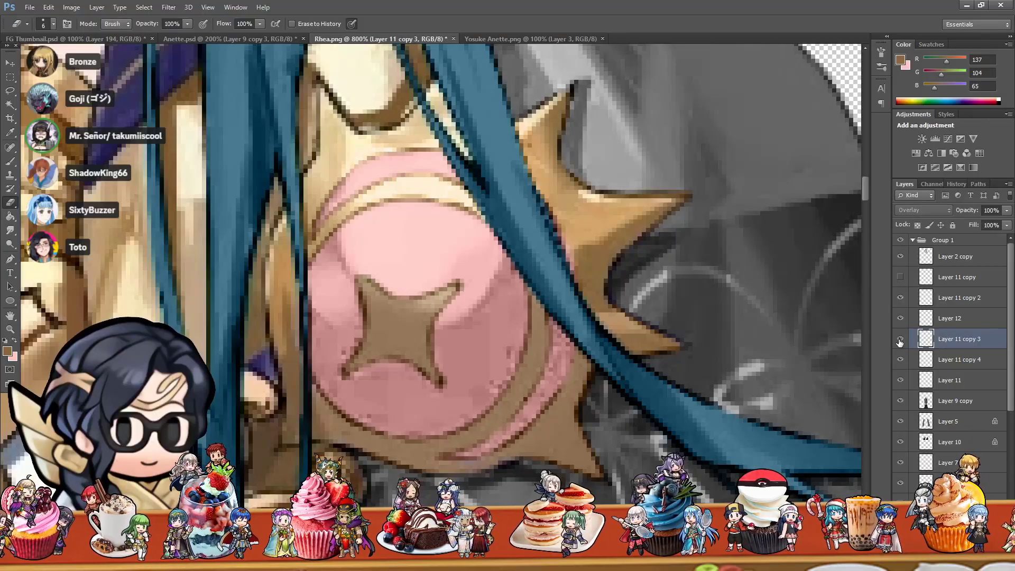
Step: Reduce the eraser to 2 px and clean up Layer 11 copy 3 where the orb's upper band meets the hair
key(bracketleft)
key(bracketleft)
key(bracketleft)
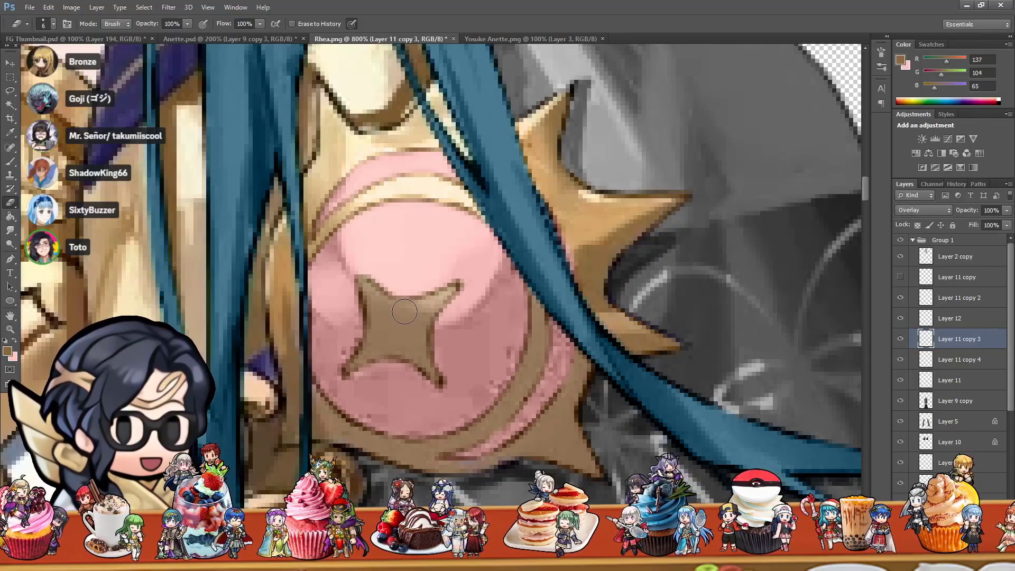
key(bracketleft)
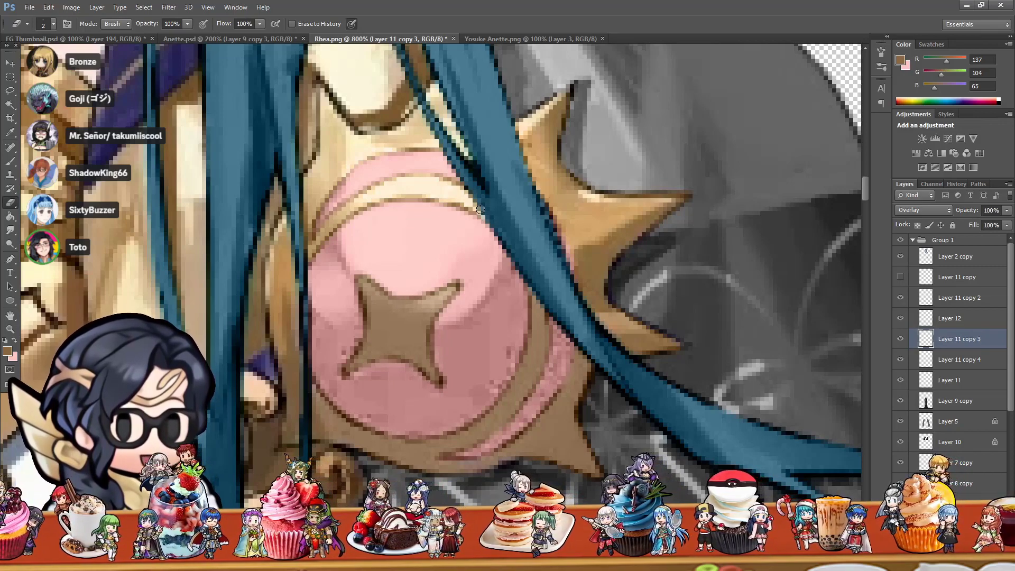
scroll(588, 264, up, 1)
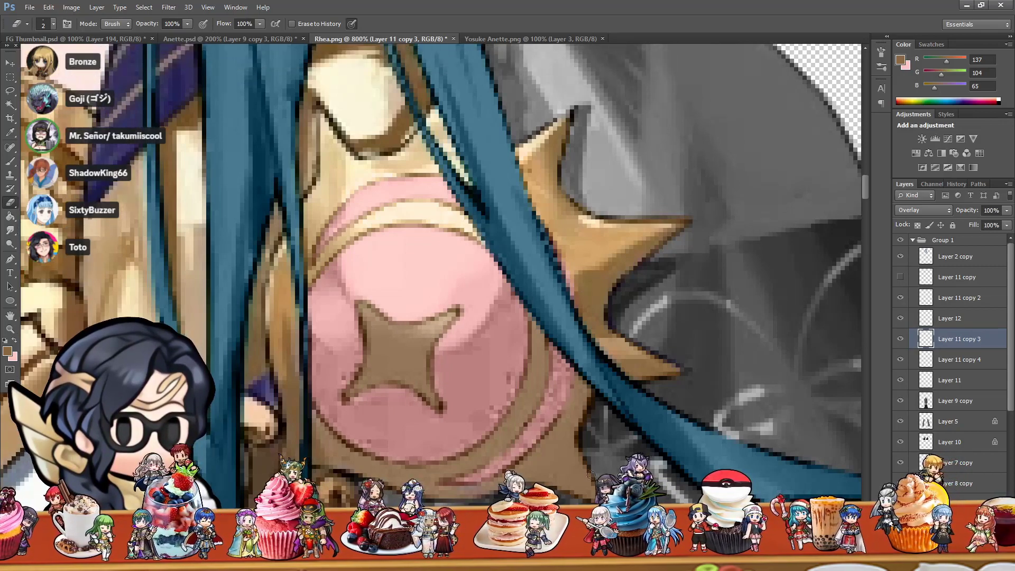
Step: Go to the opposite shoulder's orb and sample the brown (152, 118, 86) from its star with Layer 12 active
key(ctrl+shift+h)
scroll(442, 288, right, 5)
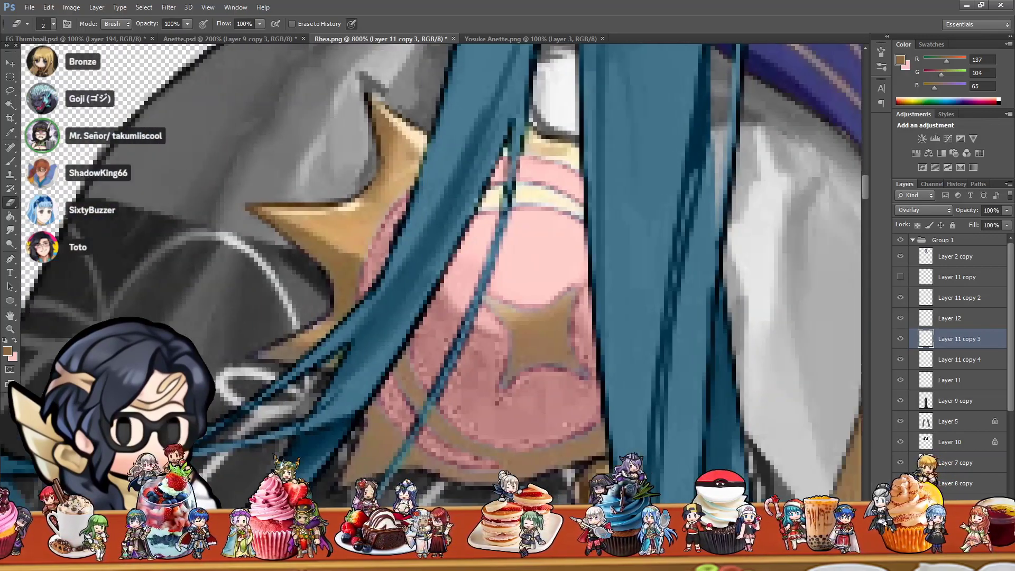
scroll(441, 288, down, 2)
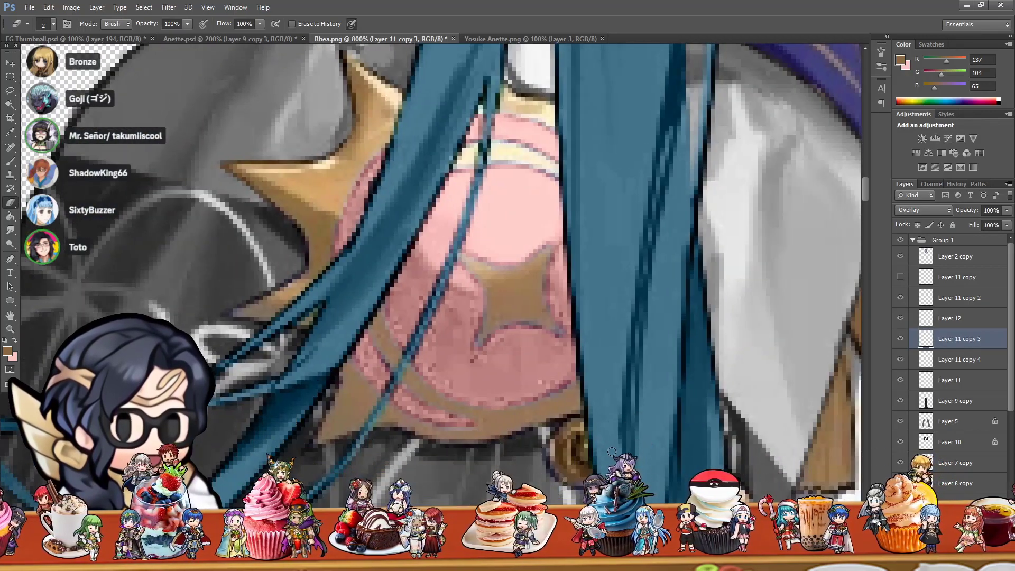
click(946, 361)
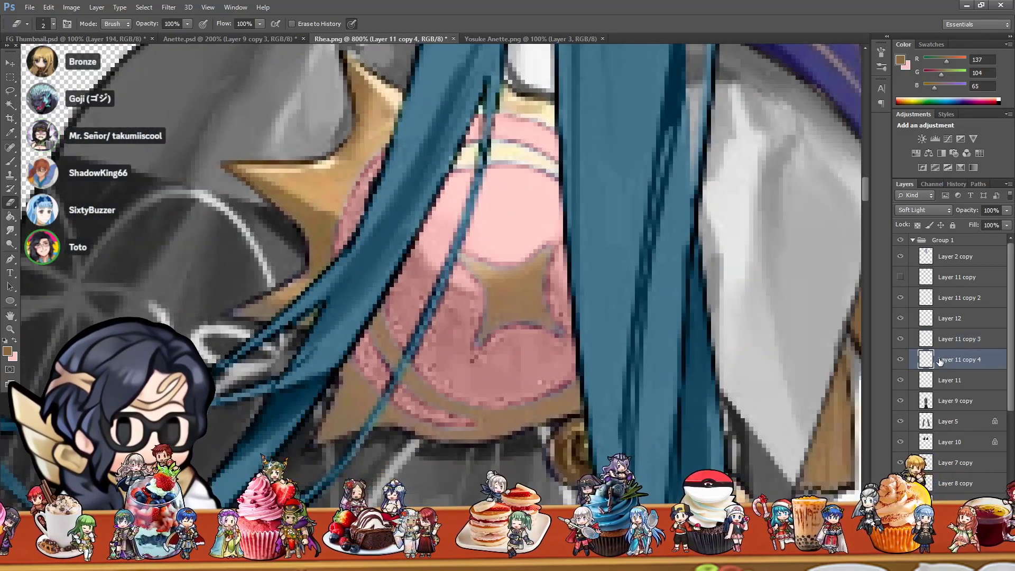
click(950, 319)
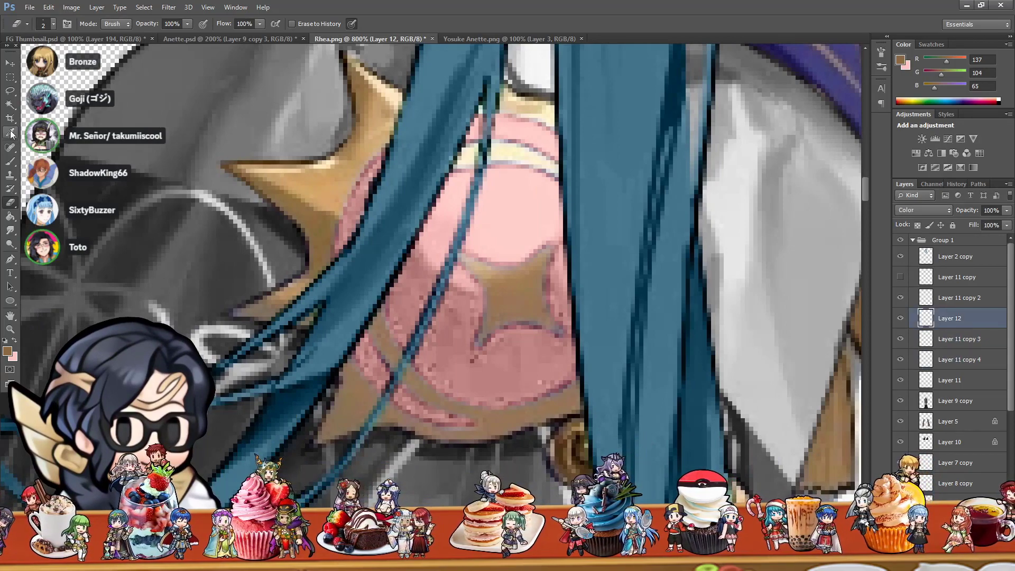
key(i)
click(504, 303)
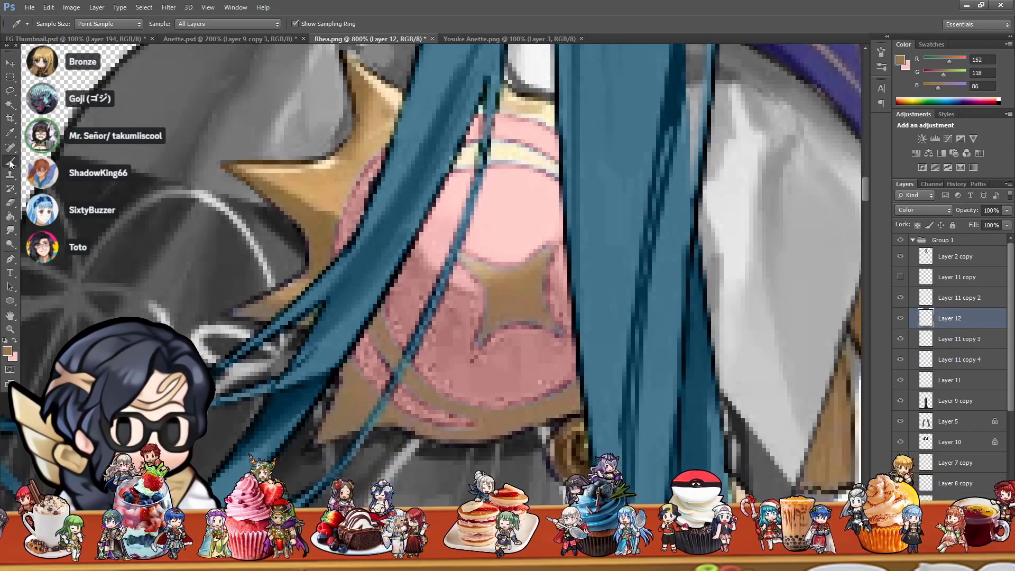
Step: Recolour the purple outlines around the orb's star and bands with the sampled brown using a 16 px brush on Layer 12
click(10, 161)
key(bracketright)
key(bracketright)
key(bracketright)
key(bracketright)
key(bracketright)
key(bracketright)
key(bracketright)
key(bracketright)
key(bracketright)
key(bracketright)
key(bracketright)
key(bracketright)
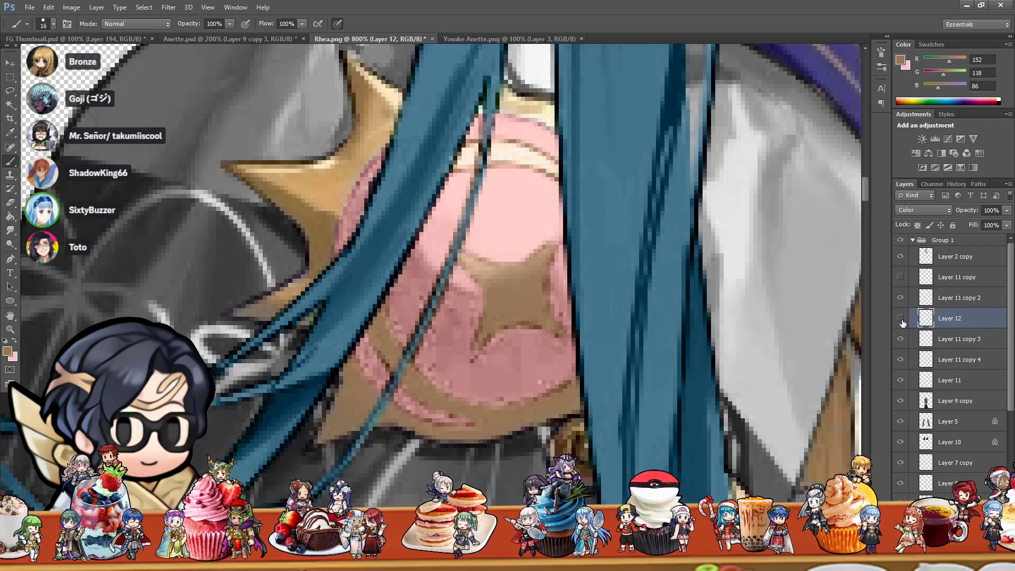
Step: Sample the cream (255, 244, 200) from the orb's upper band with Layer 12 hidden, and repaint the band with Layer 12's transparent pixels locked
click(901, 319)
click(10, 132)
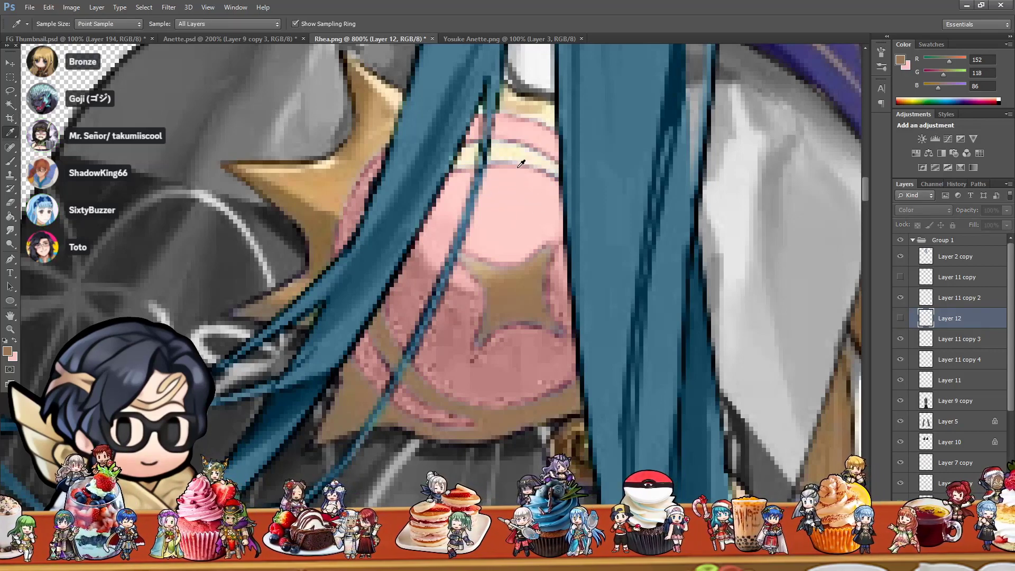
click(509, 151)
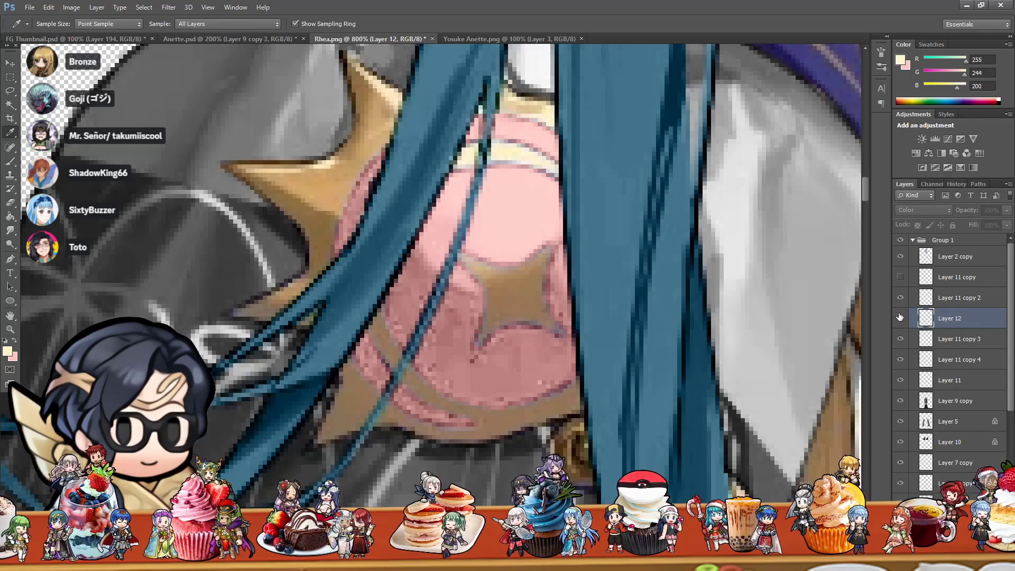
click(900, 316)
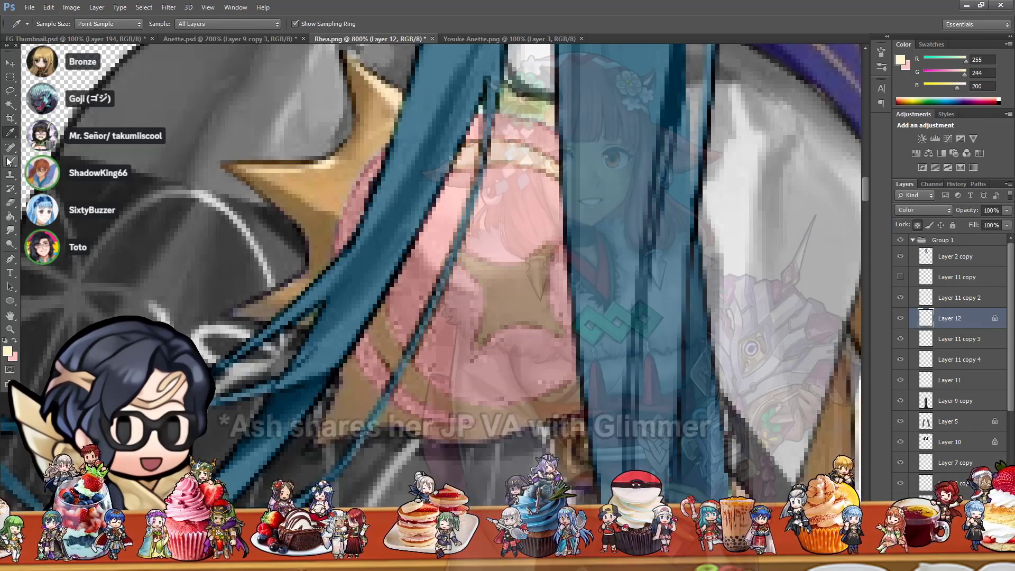
click(9, 162)
drag(729, 193, 782, 267)
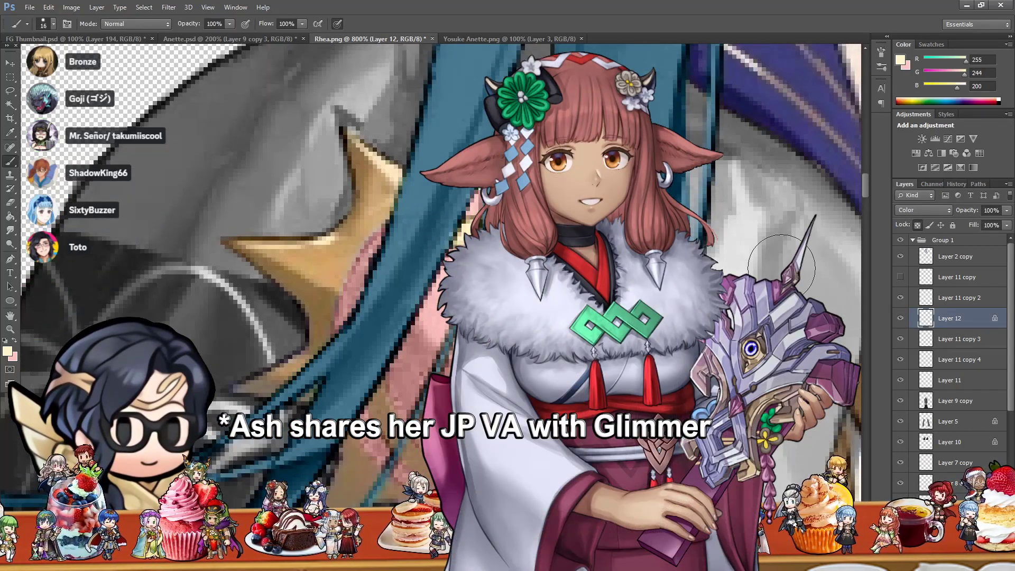